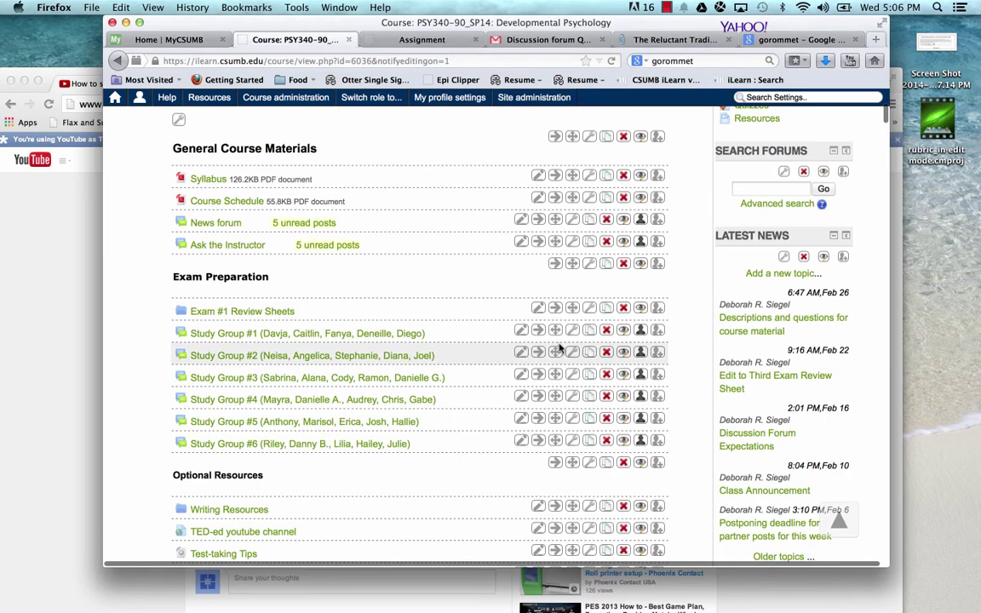
Step: Look through the course's weekly sections, examining how the Week 7 Early Childhood videos, descriptions and assignments are laid out
scroll(559, 347, down, 10)
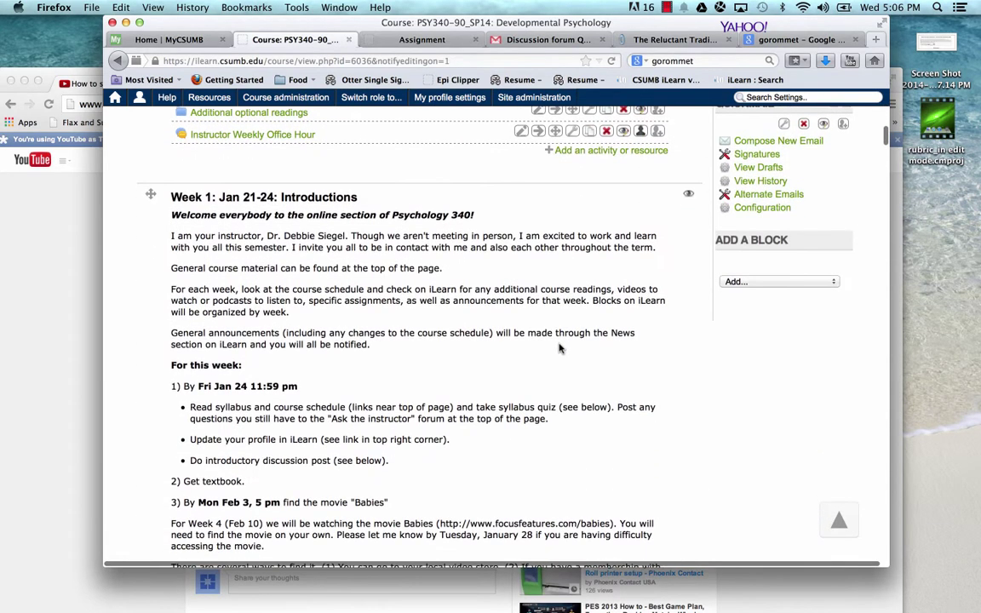
scroll(559, 347, down, 12)
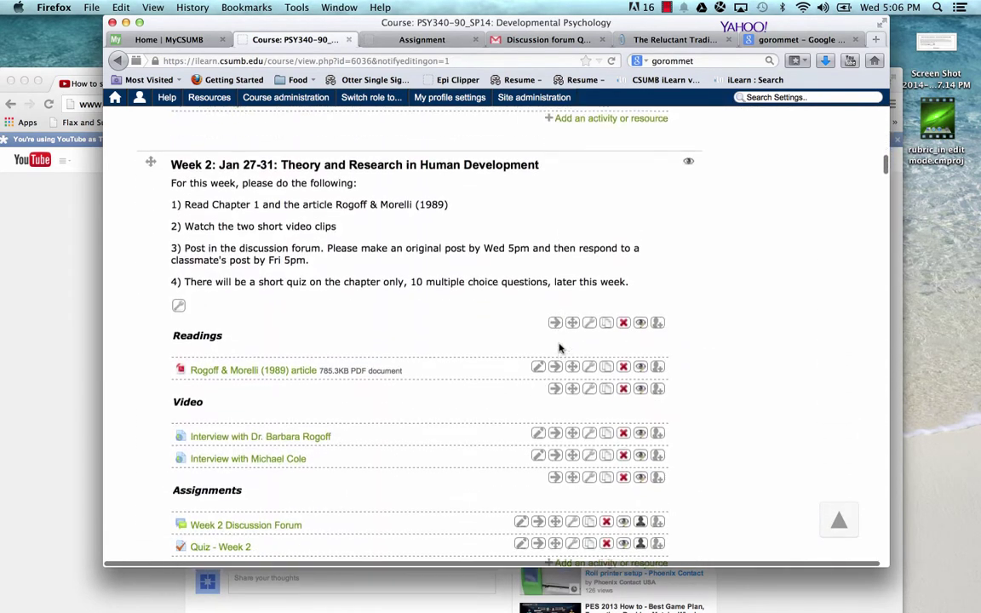
scroll(559, 347, down, 15)
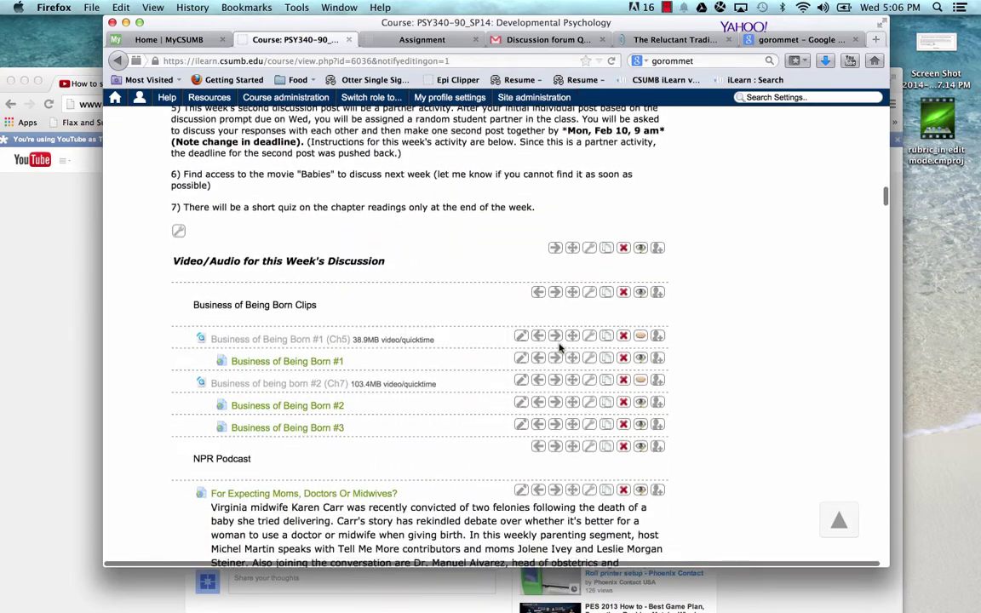
scroll(559, 347, down, 15)
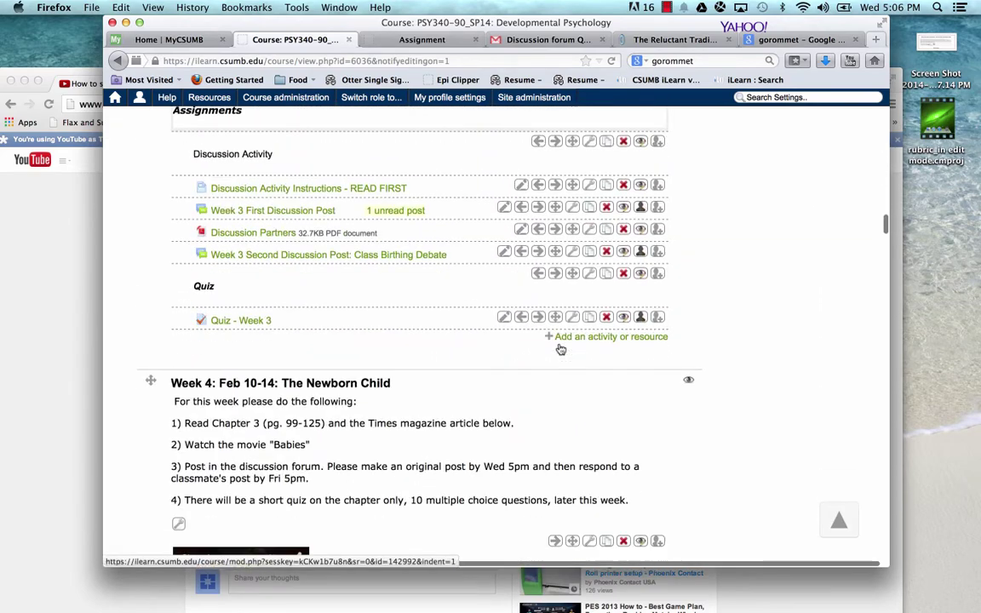
scroll(559, 347, down, 15)
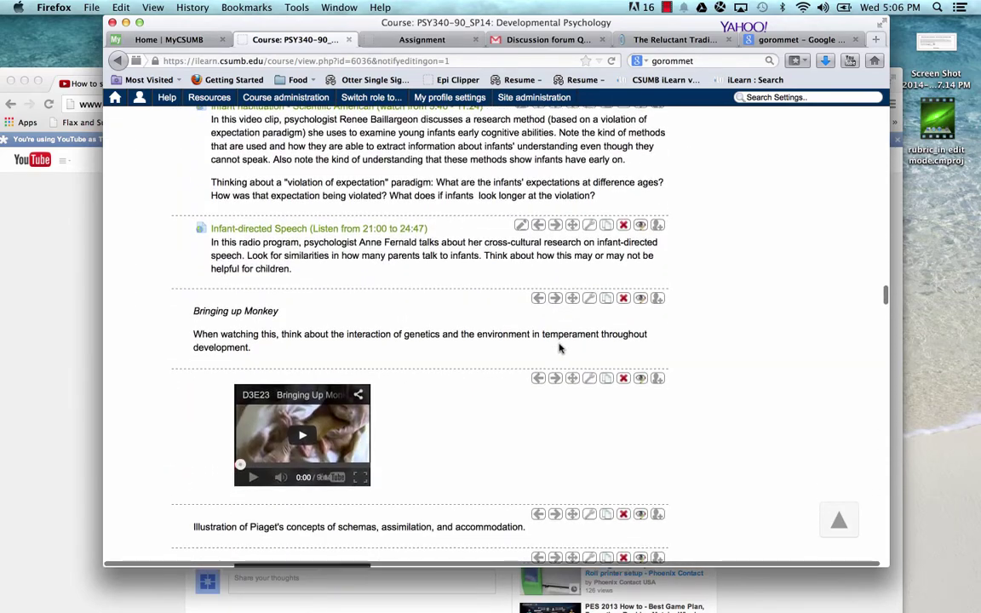
scroll(559, 347, down, 15)
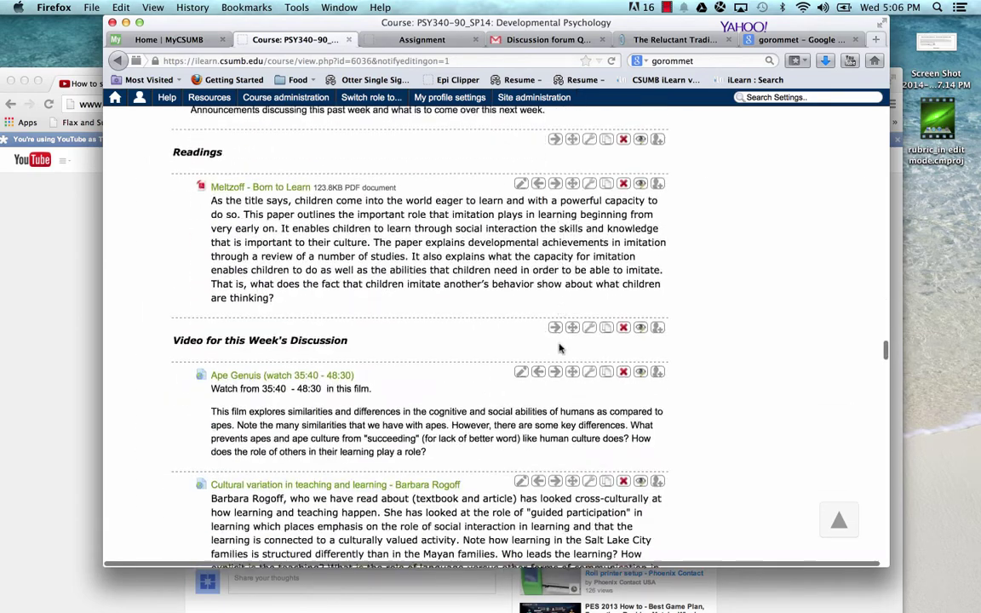
scroll(560, 347, down, 1)
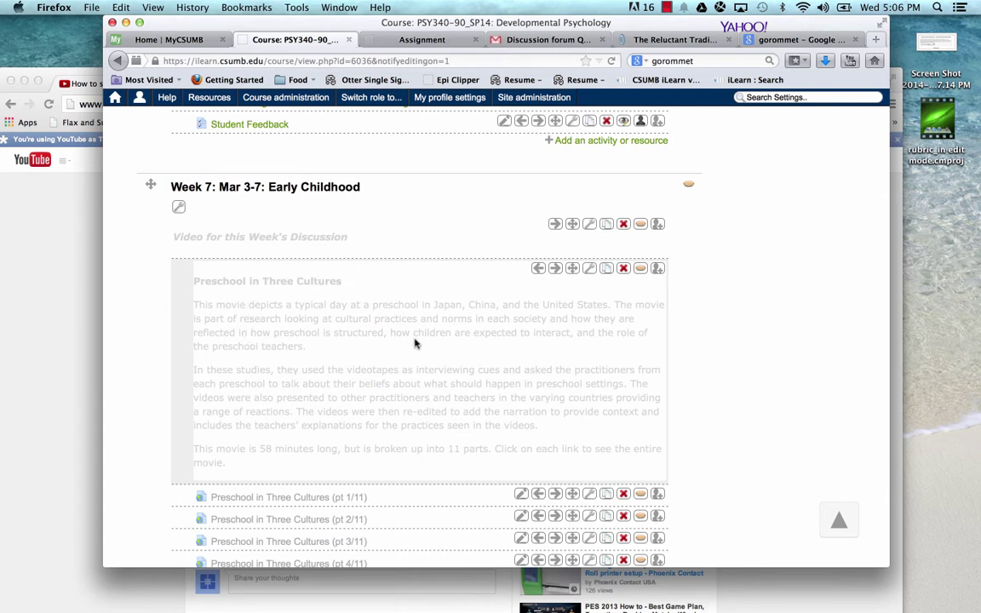
scroll(415, 343, down, 8)
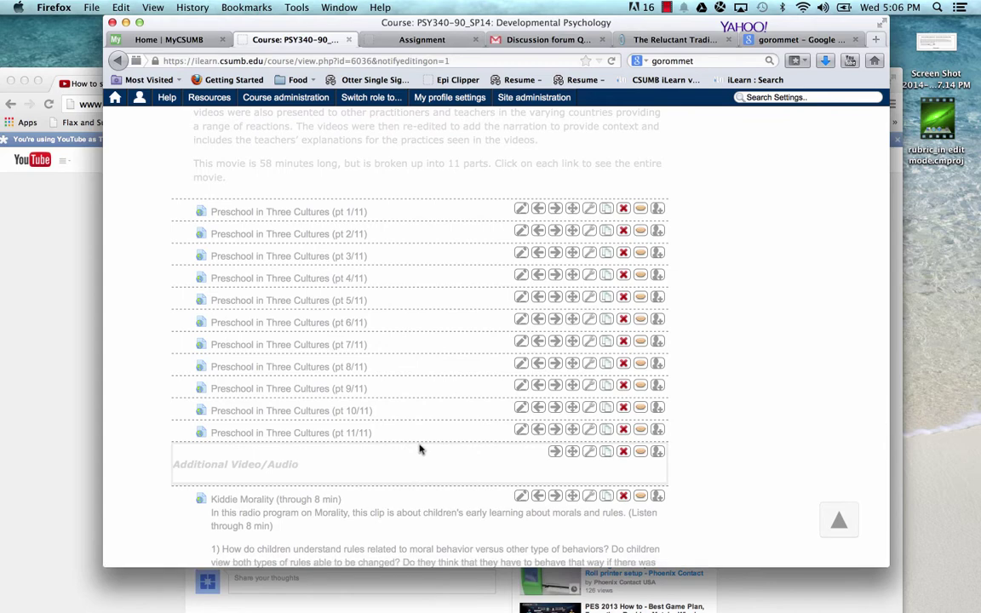
scroll(417, 429, down, 4)
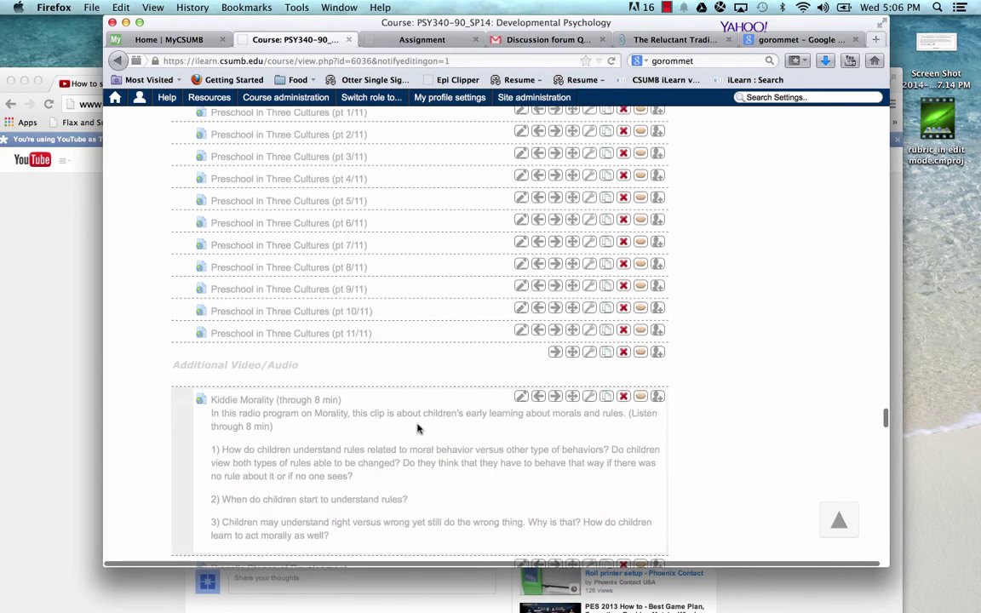
scroll(417, 427, down, 6)
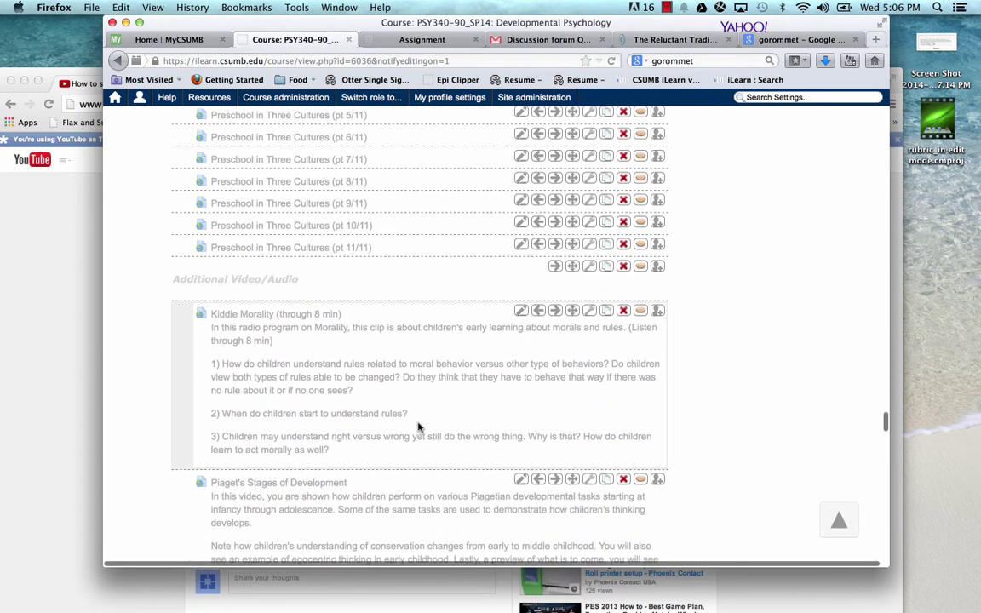
scroll(417, 428, down, 4)
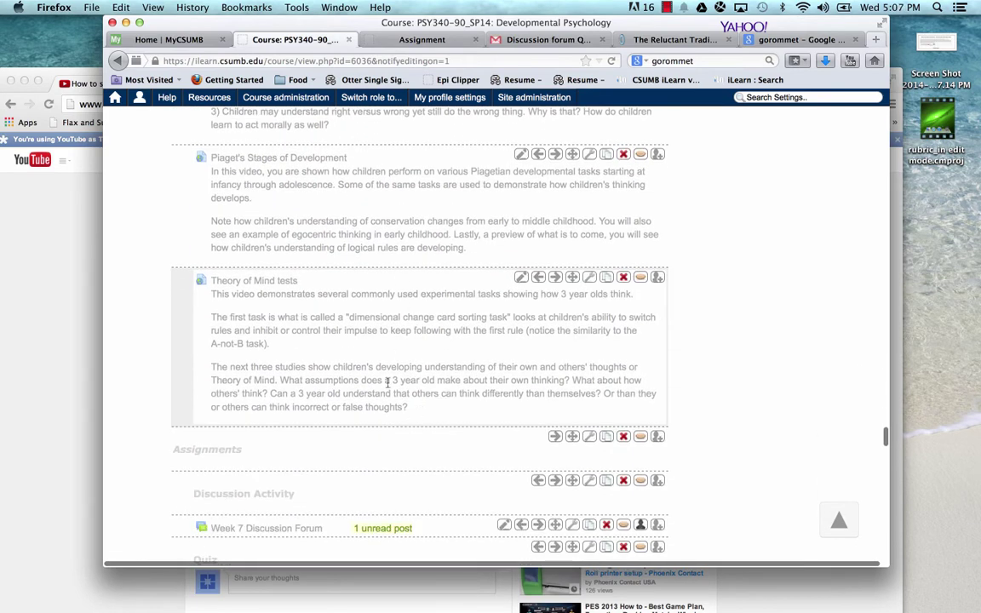
scroll(387, 382, up, 8)
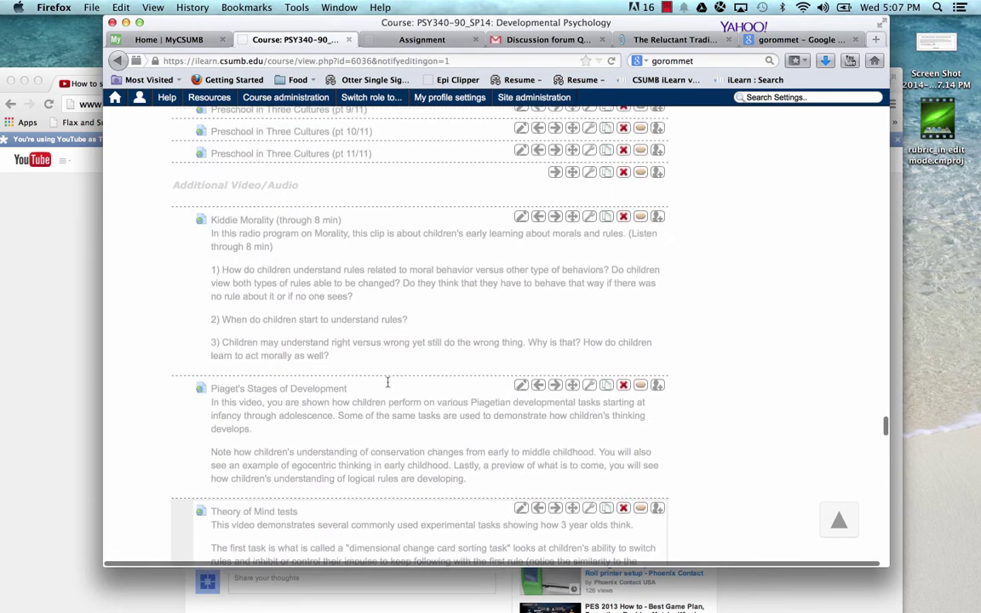
scroll(387, 382, up, 10)
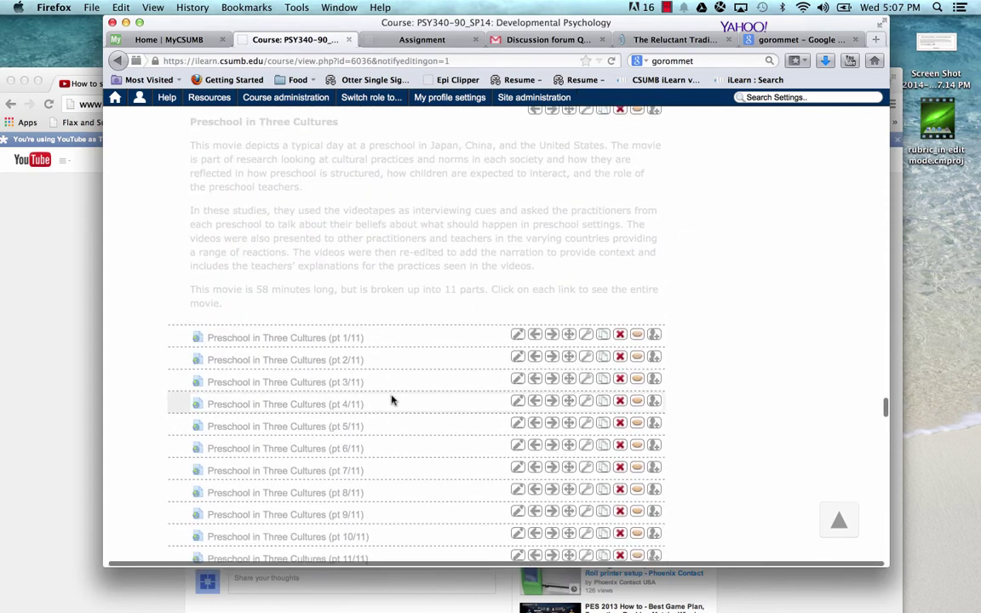
scroll(391, 400, left, 1)
scroll(392, 400, down, 10)
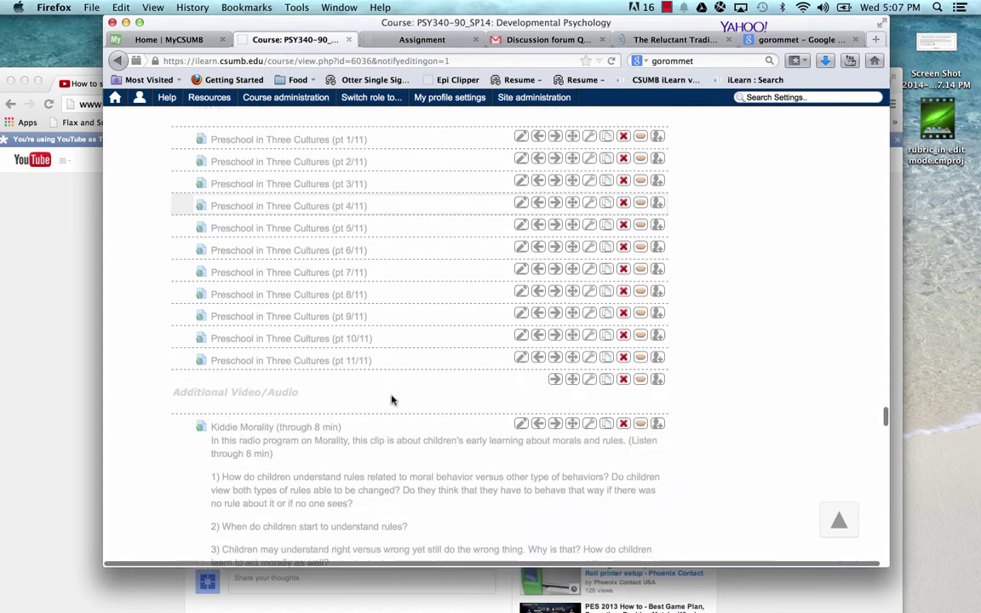
scroll(391, 400, down, 12)
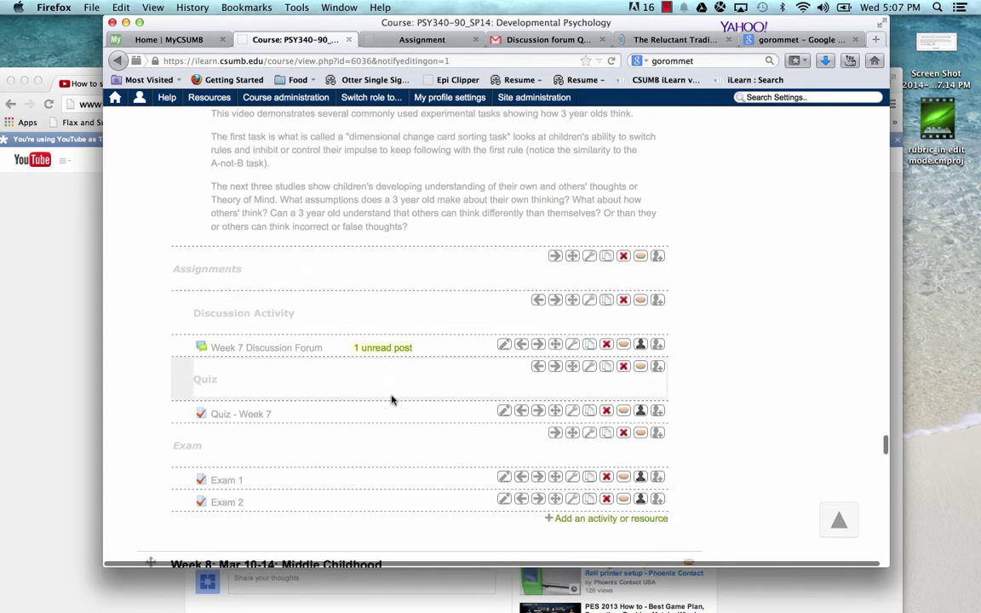
Step: Add a new Page resource to the Week 7: Mar 3-7: Early Childhood section
scroll(393, 399, down, 2)
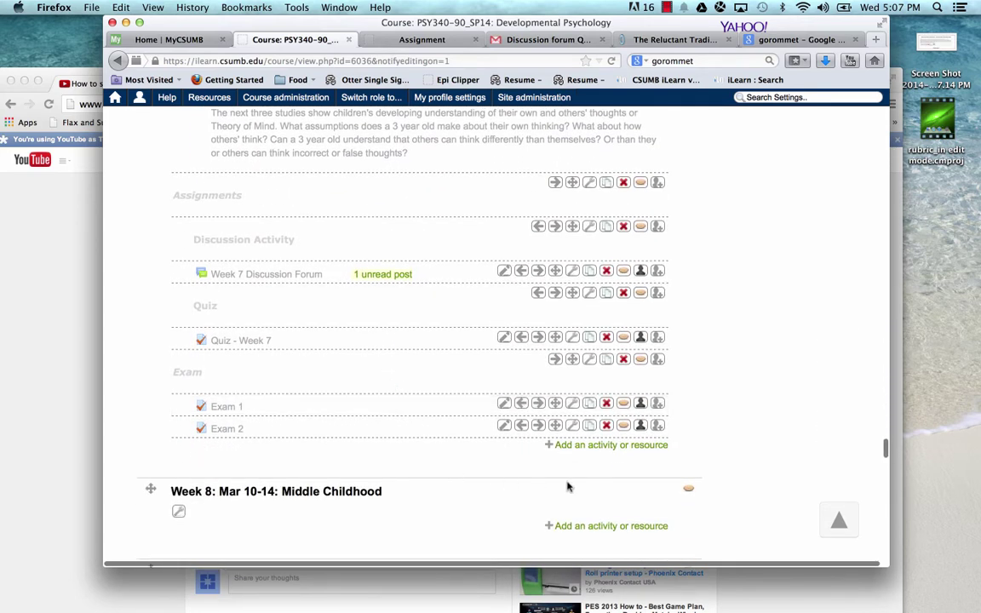
scroll(594, 466, down, 1)
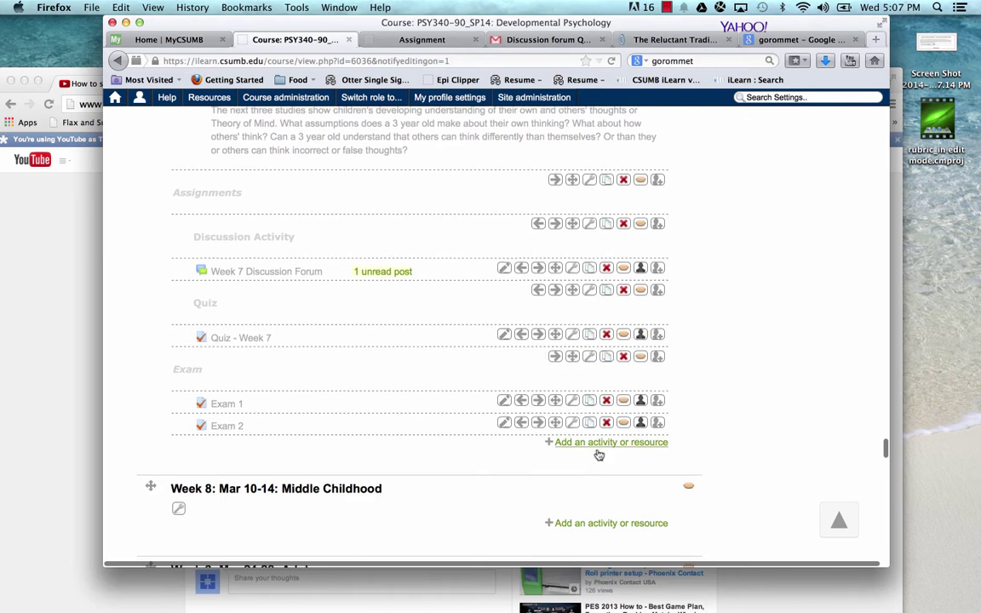
scroll(598, 453, down, 1)
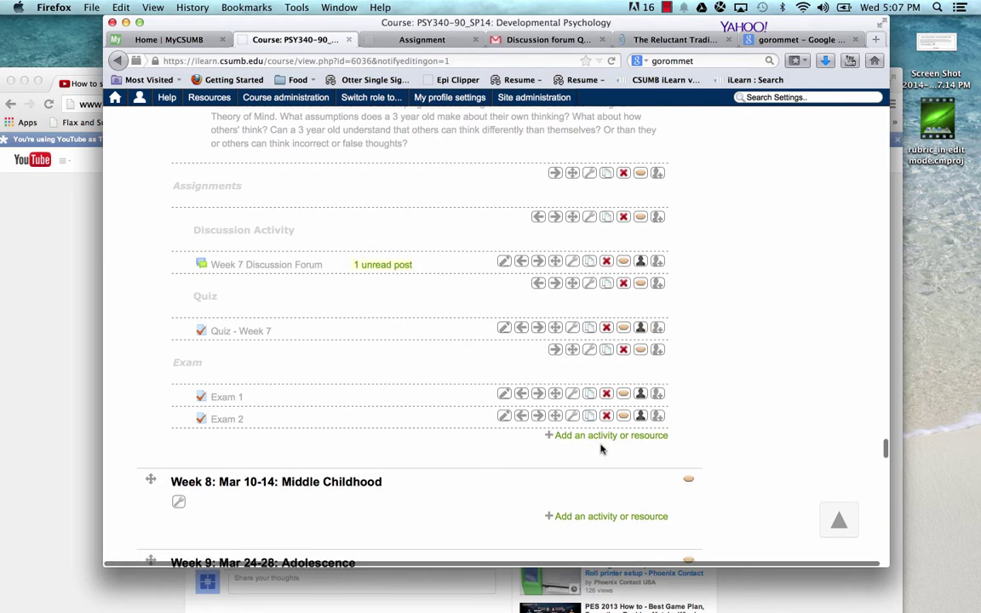
click(605, 436)
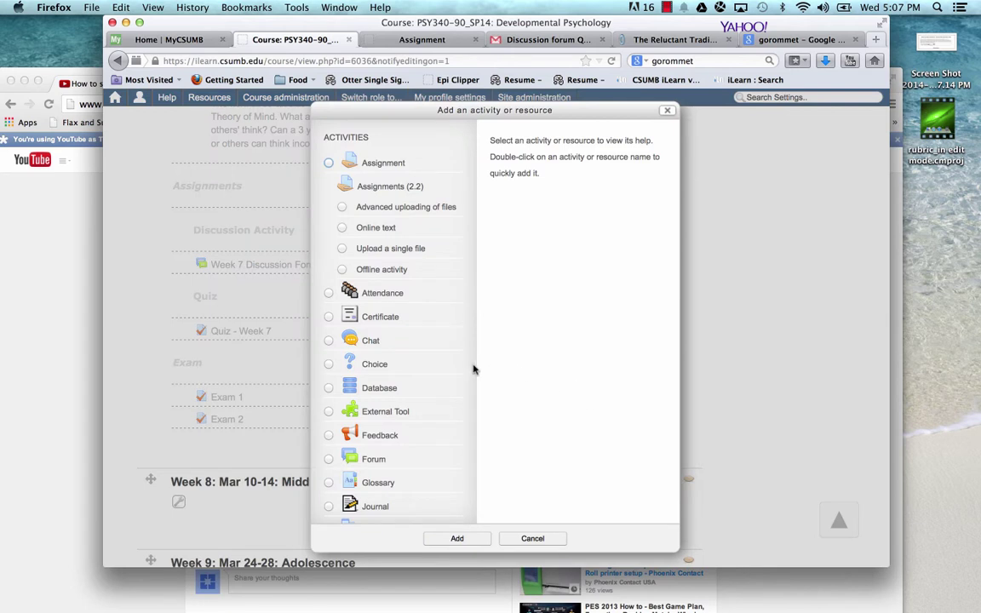
scroll(474, 368, down, 5)
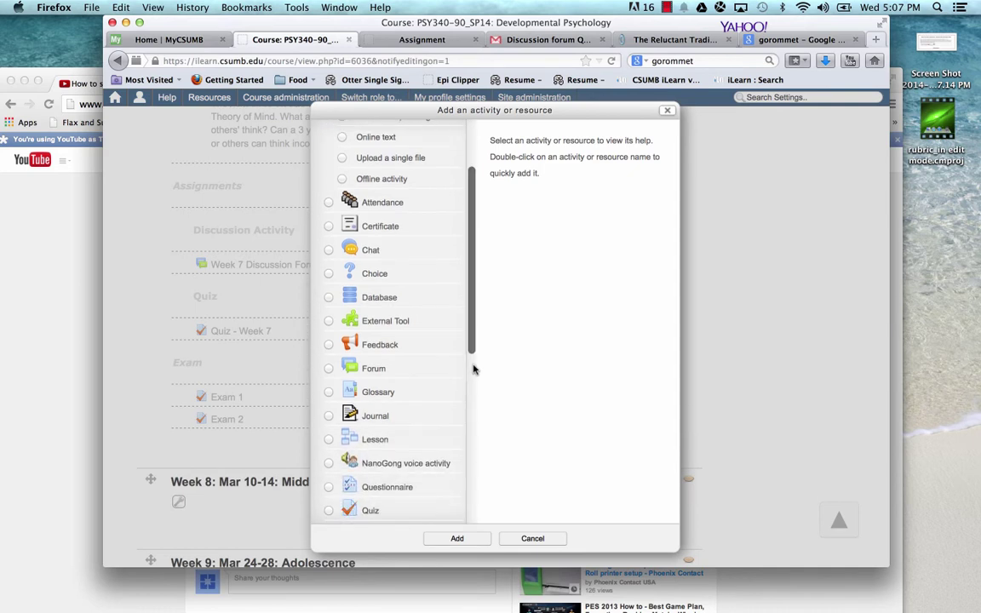
scroll(474, 368, down, 8)
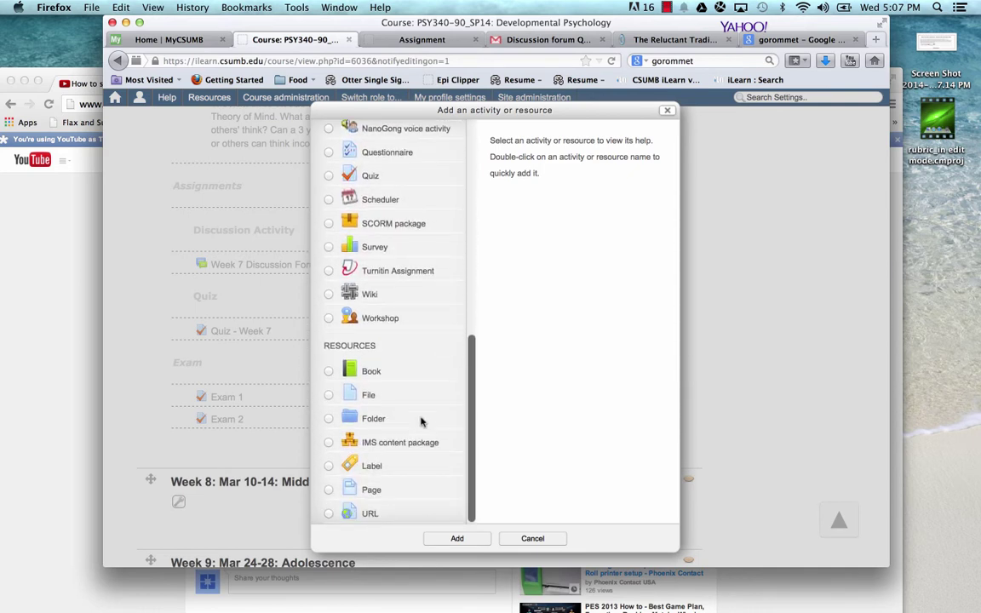
click(329, 492)
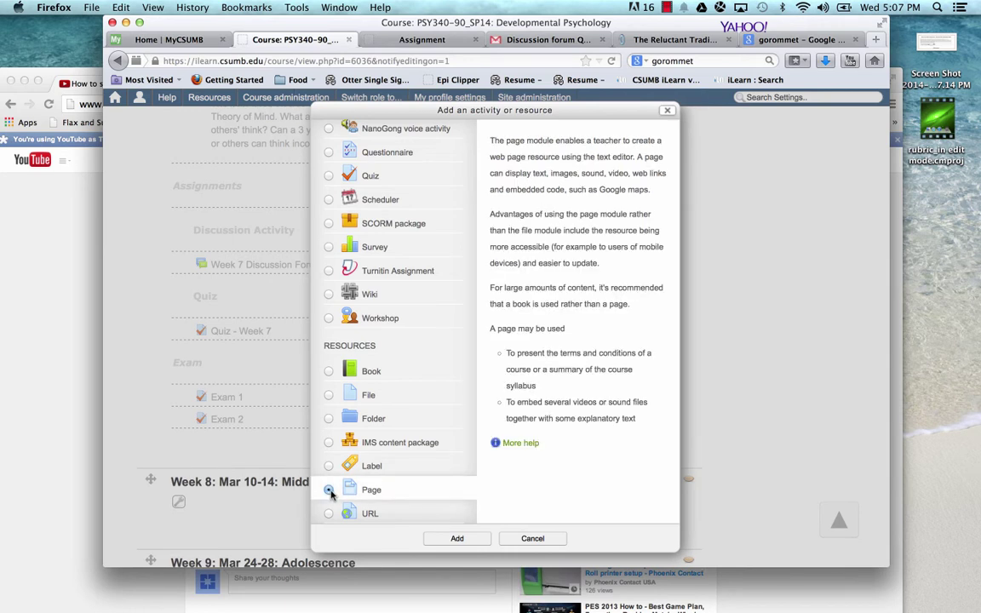
click(457, 539)
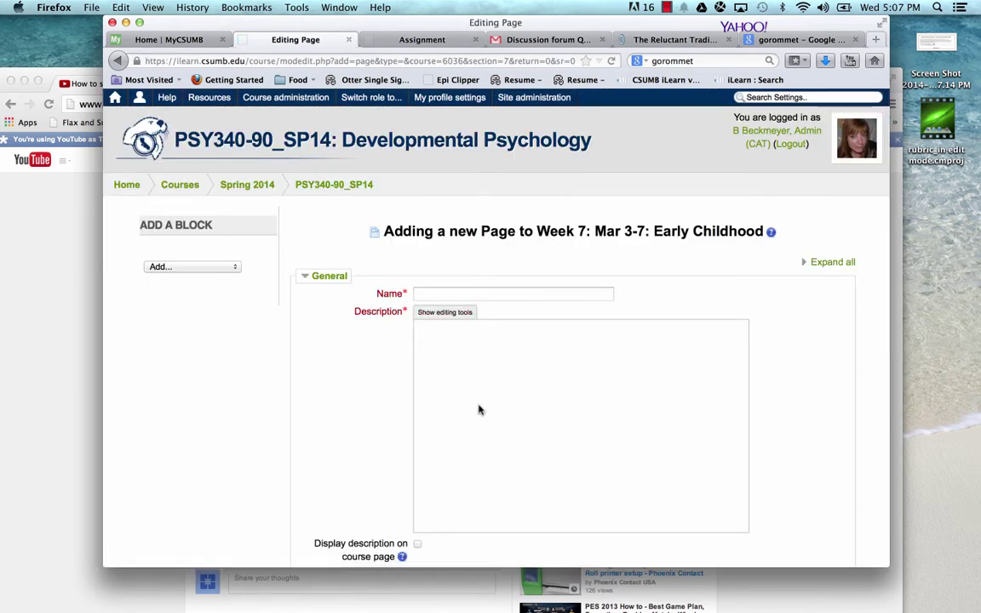
Step: Name the new page "Required Videos for the Week"
scroll(479, 404, down, 1)
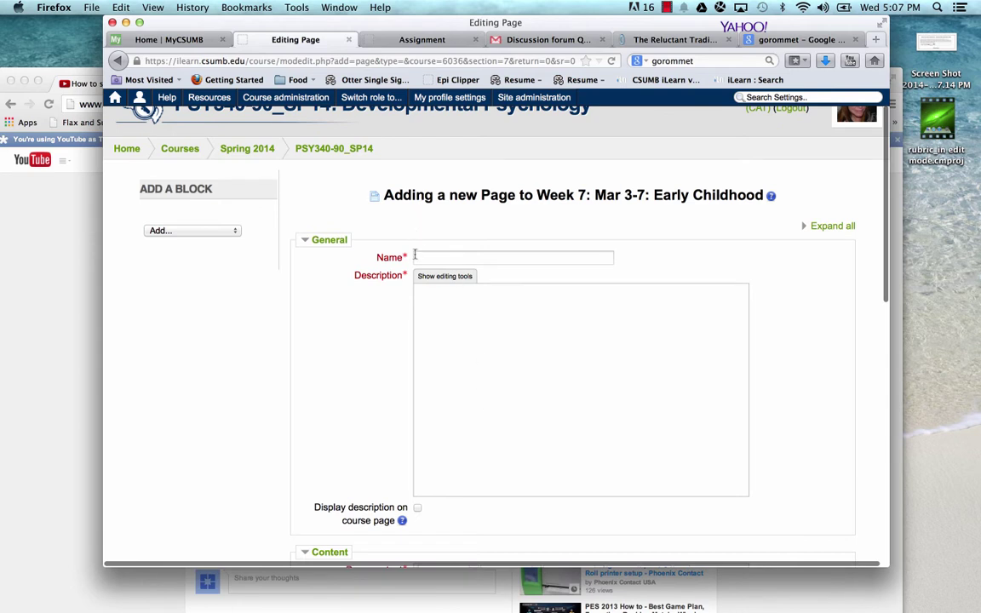
click(432, 255)
text(Requir)
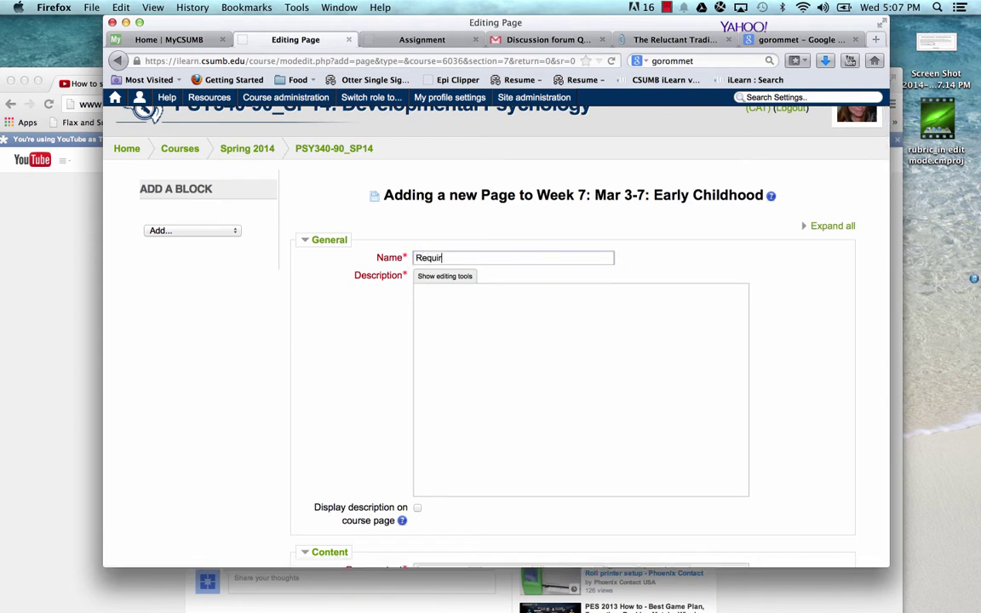
text(ed Videos for the Week)
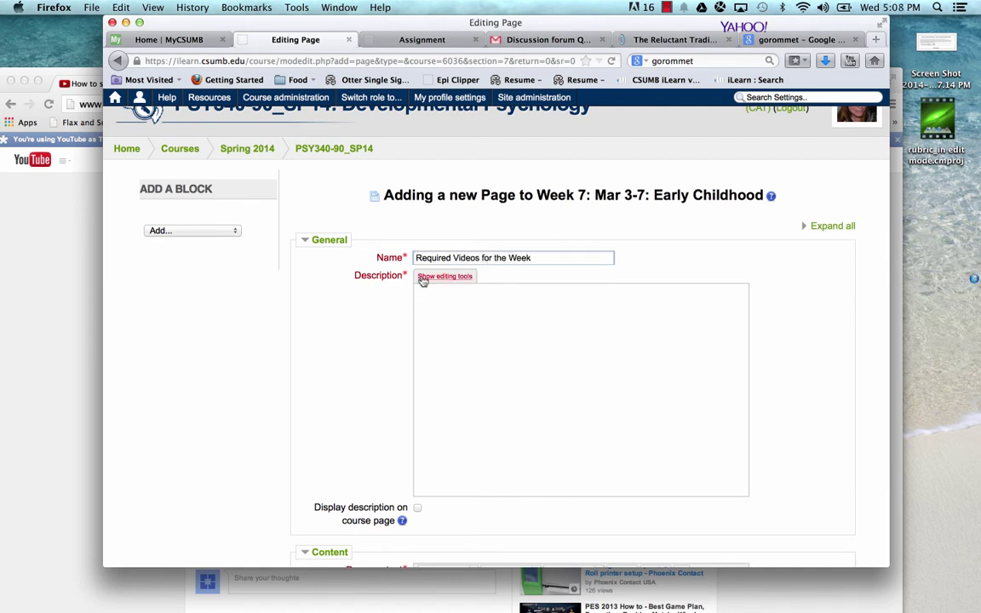
Step: Enter the description "Required Videos for the Week Make sure to view these.", reusing the page name, and enable its display on the course page
key(ctrl+a)
key(ctrl+c)
click(427, 308)
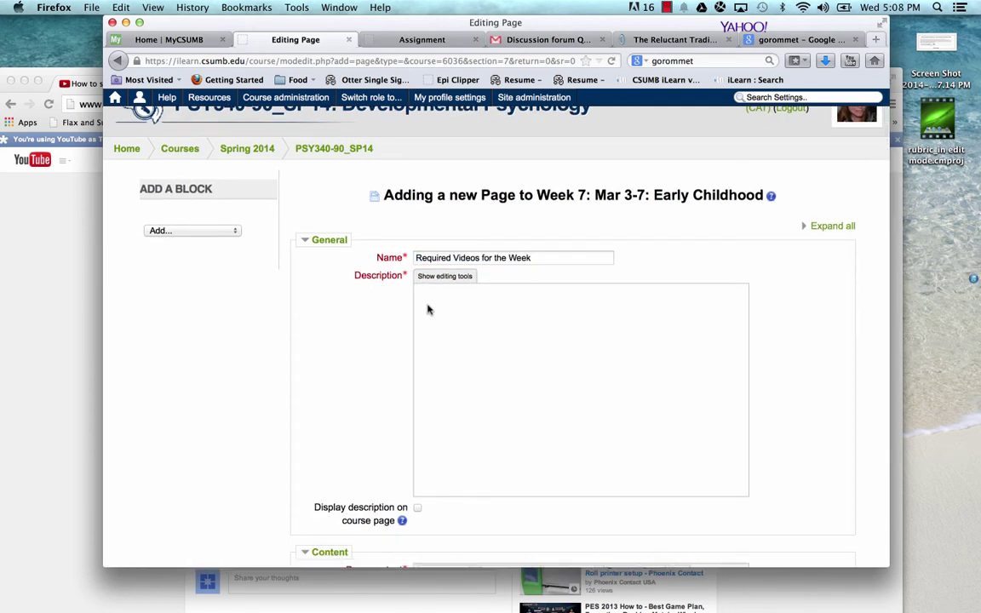
key(ctrl+v)
text(Make sure to view these)
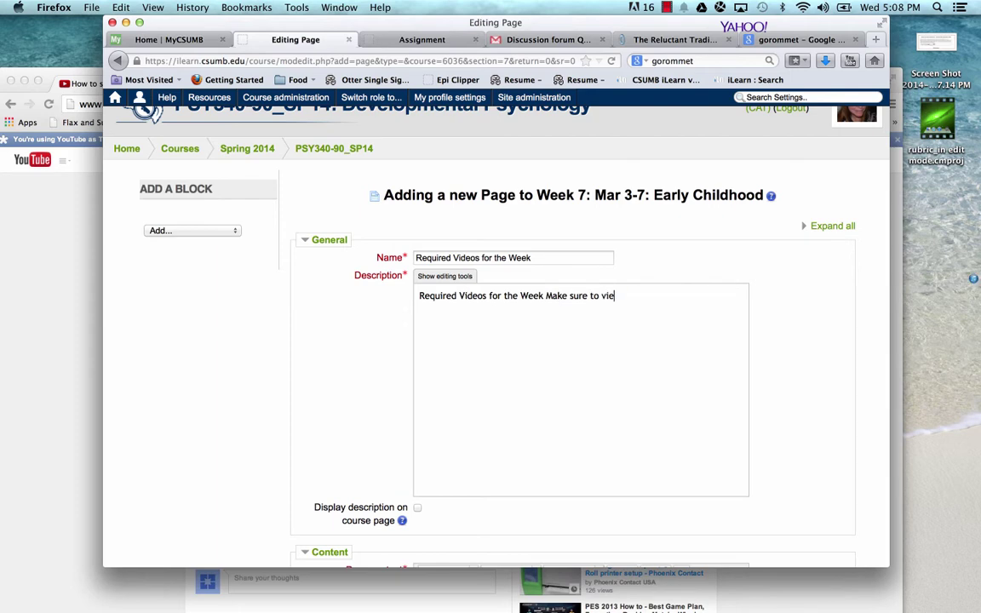
scroll(511, 341, down, 3)
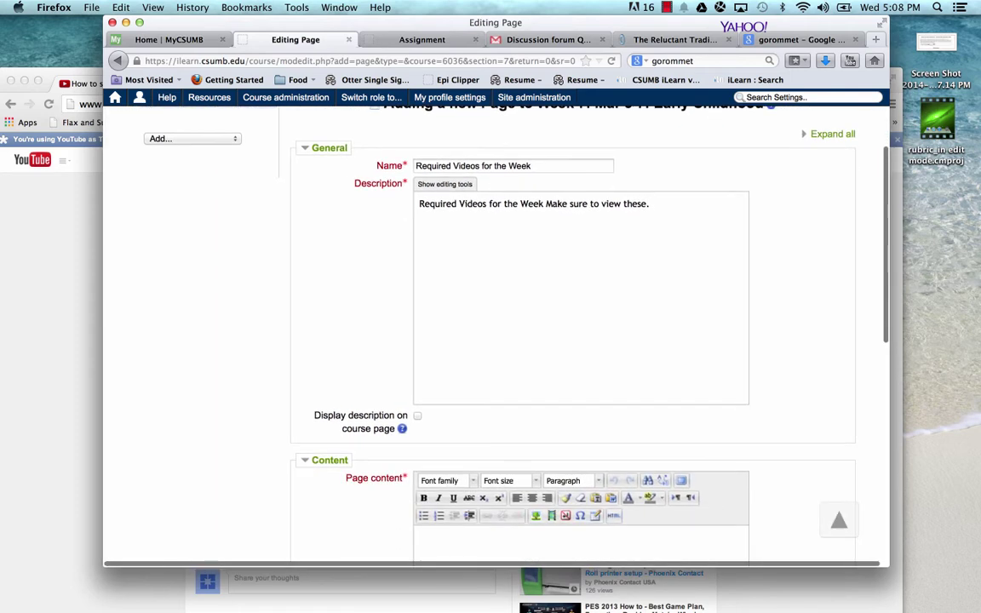
scroll(464, 394, up, 1)
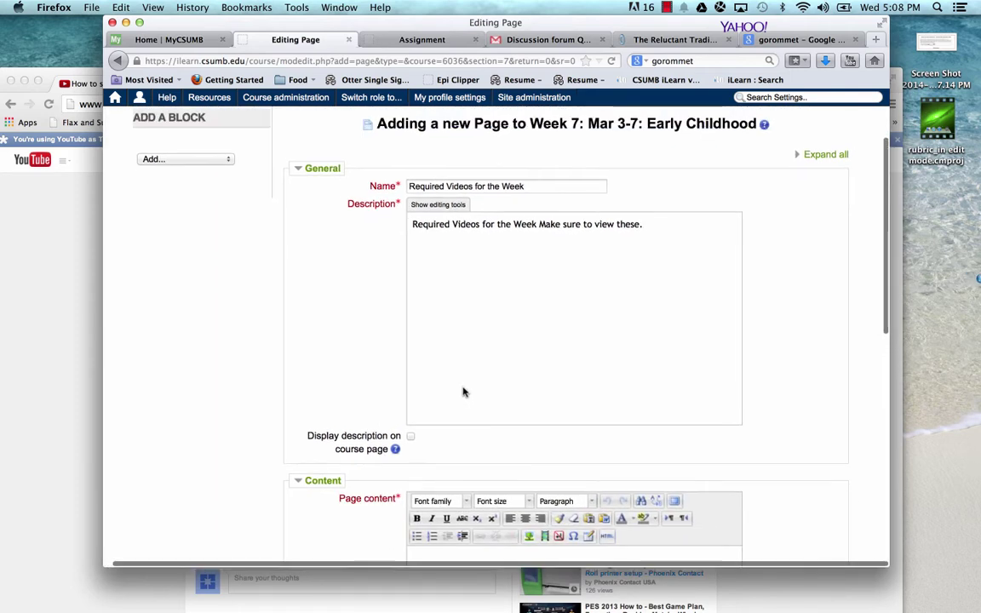
click(411, 443)
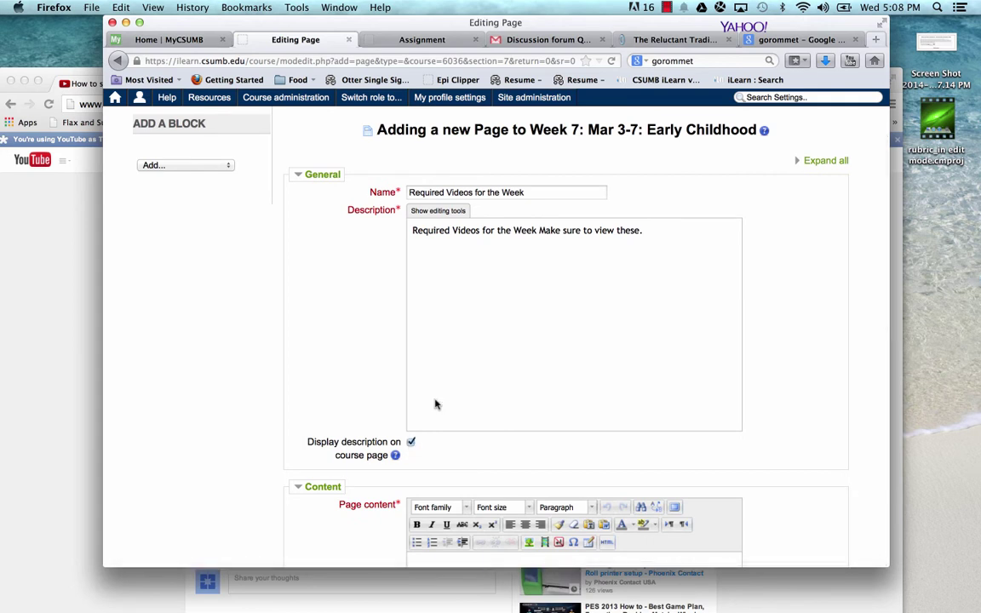
Step: Expand the Page content editor to full-screen mode
scroll(464, 374, down, 4)
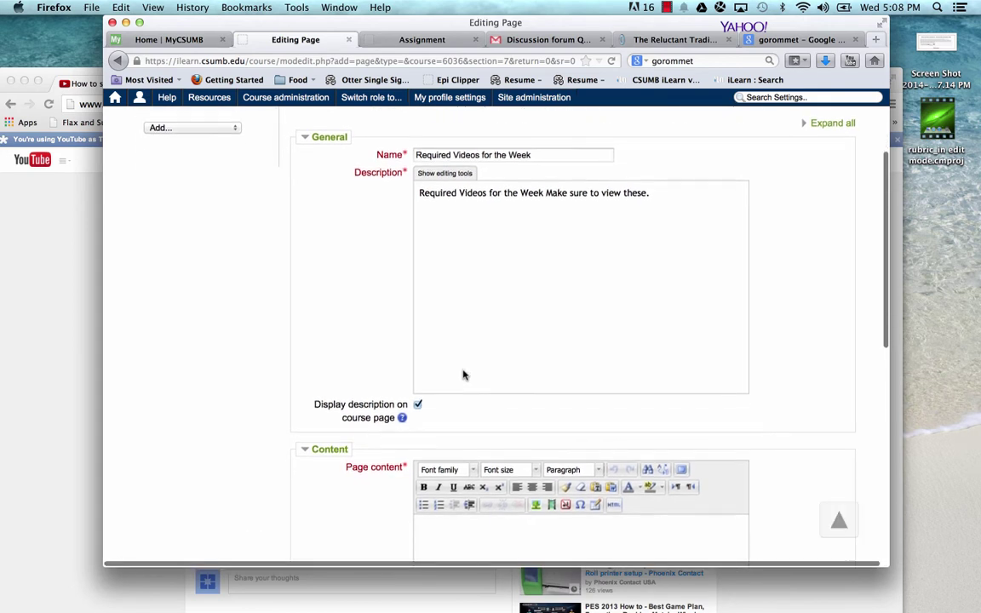
scroll(464, 374, down, 1)
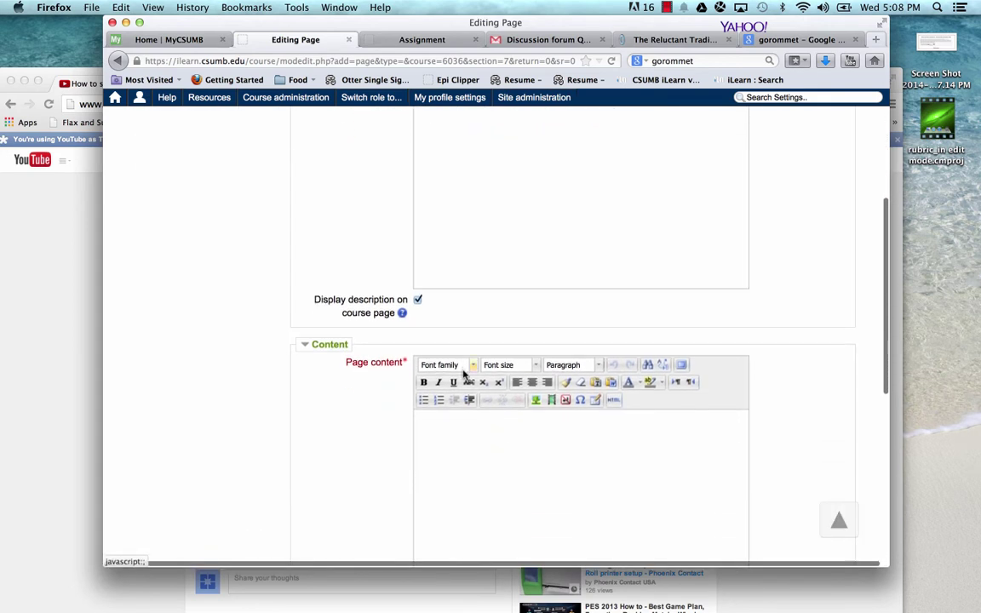
scroll(464, 375, down, 3)
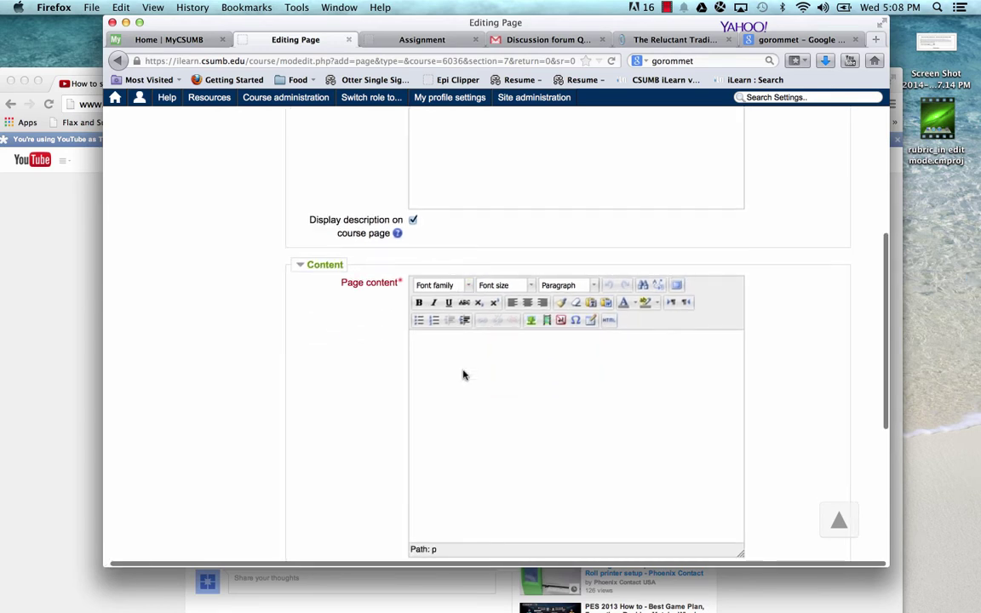
scroll(463, 375, down, 2)
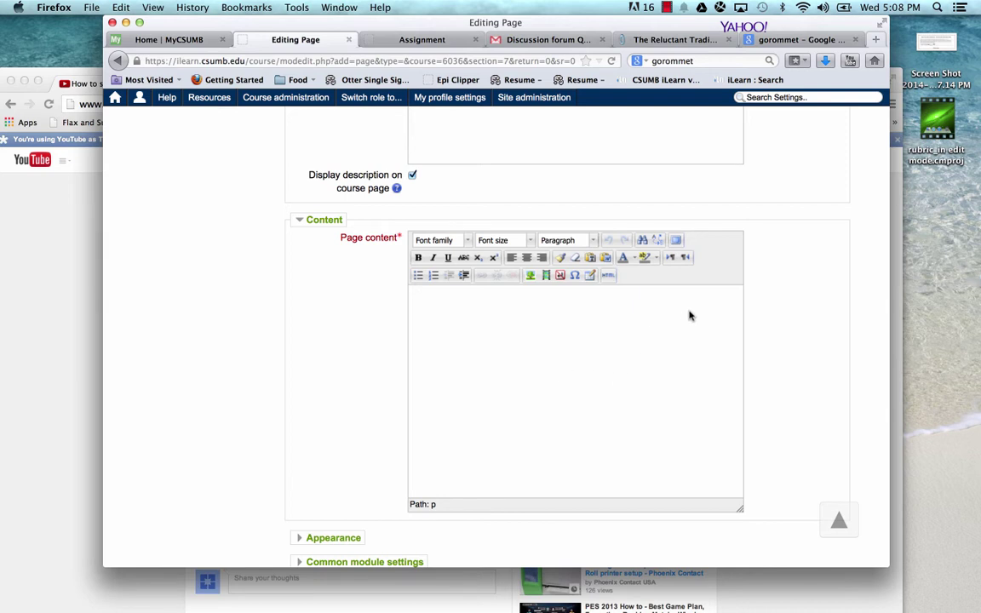
click(677, 241)
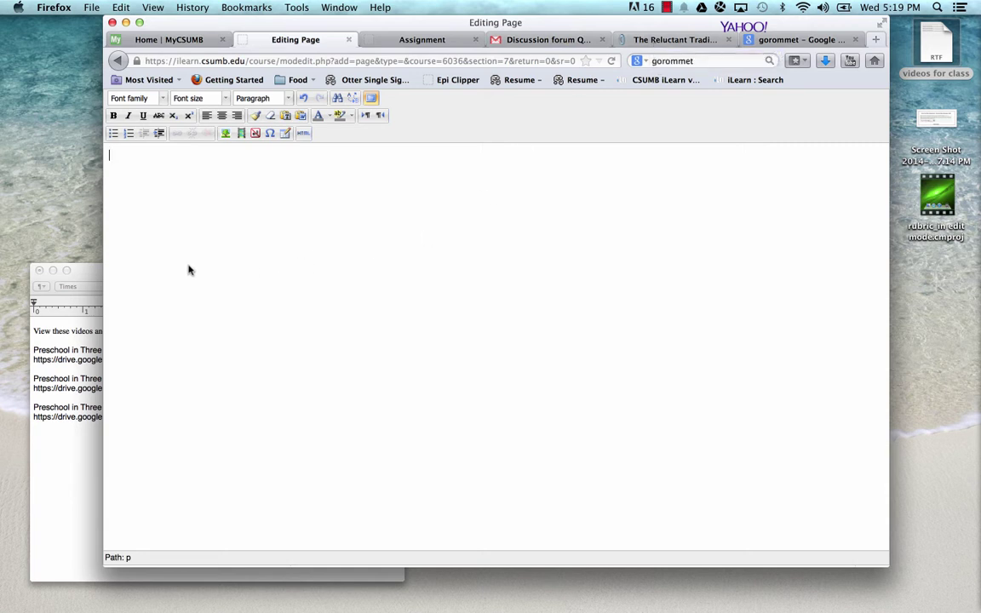
Step: Copy "View these videos and come prepared to discuss them in class." from the "videos for class" TextEdit document into the page content
click(79, 274)
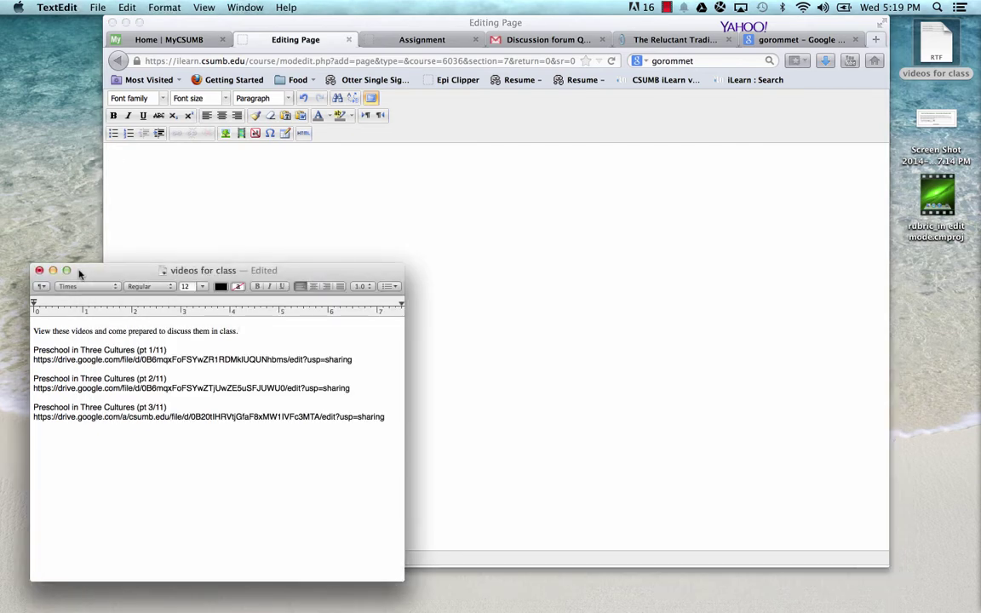
drag(79, 274, 74, 213)
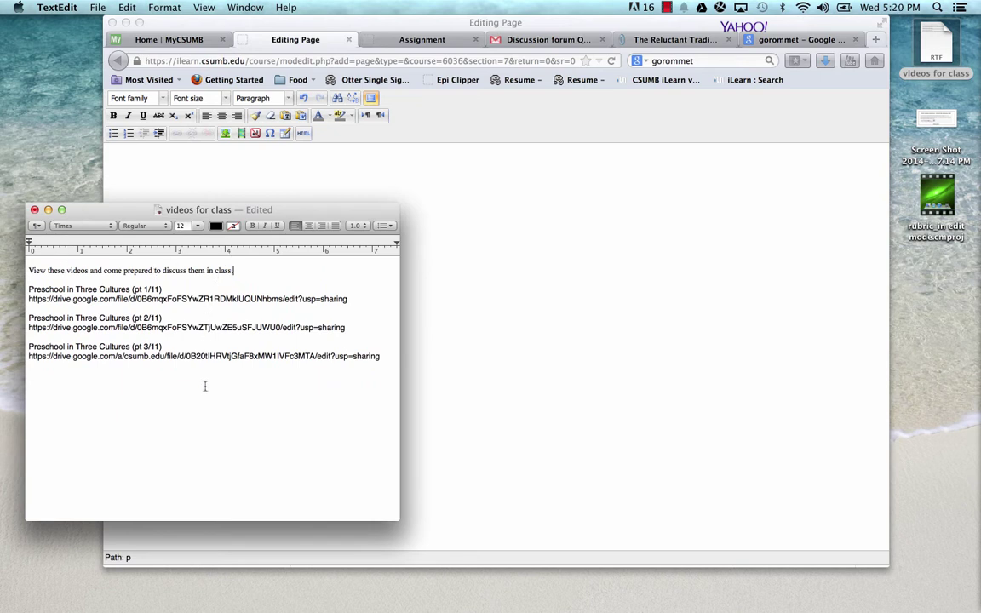
triple_click(244, 273)
drag(245, 272, 28, 266)
key(super+c)
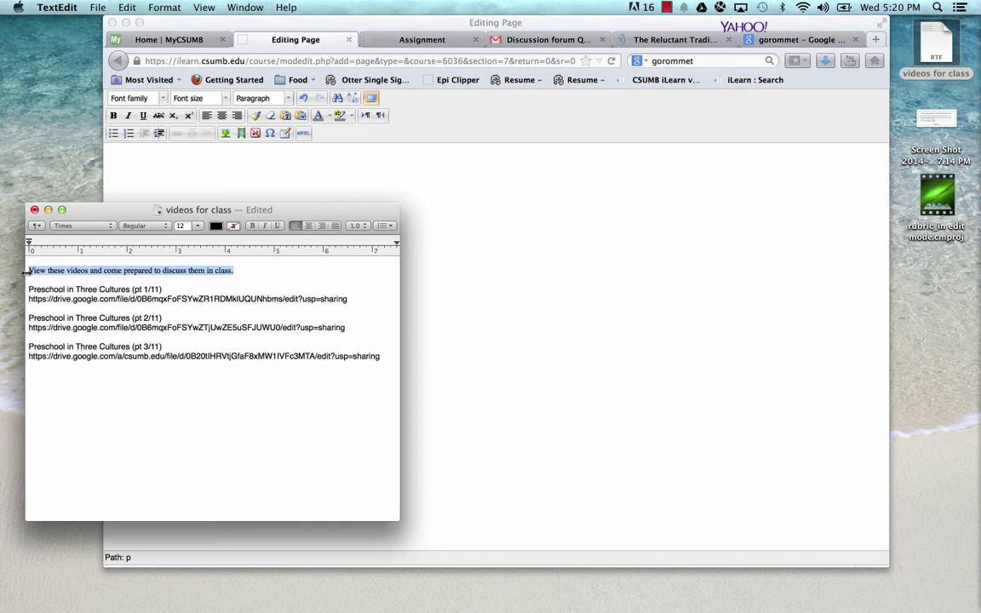
click(134, 154)
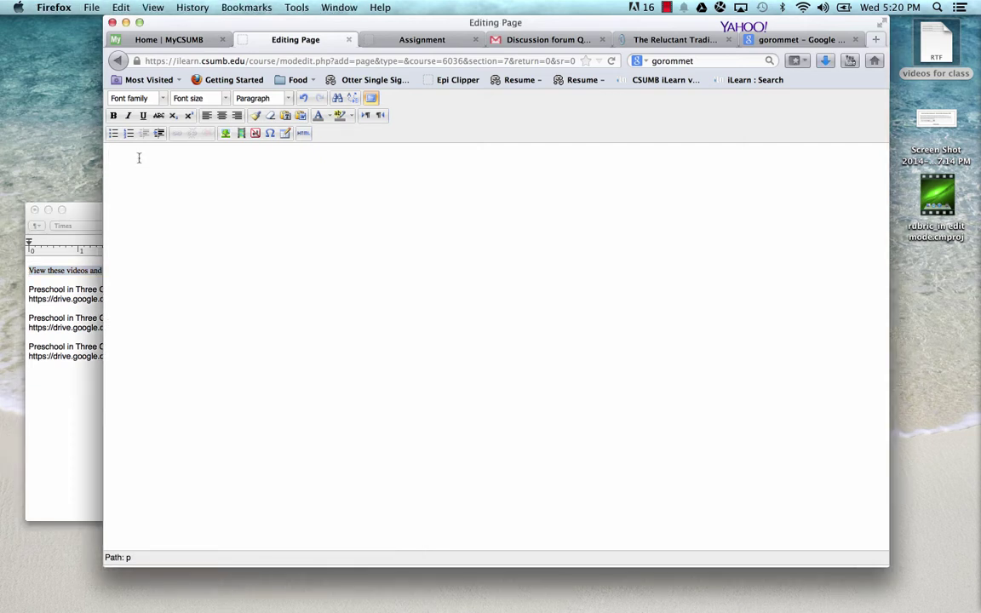
key(super+v)
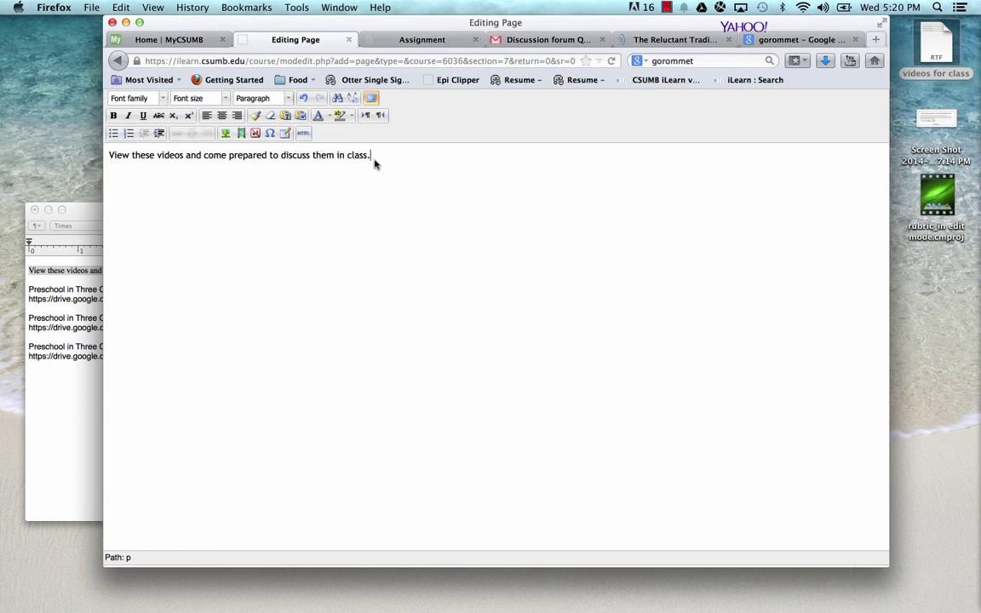
Step: Make the "View these videos and come prepared to discuss them in class." sentence bold and continue on a new line below it
drag(374, 158, 171, 125)
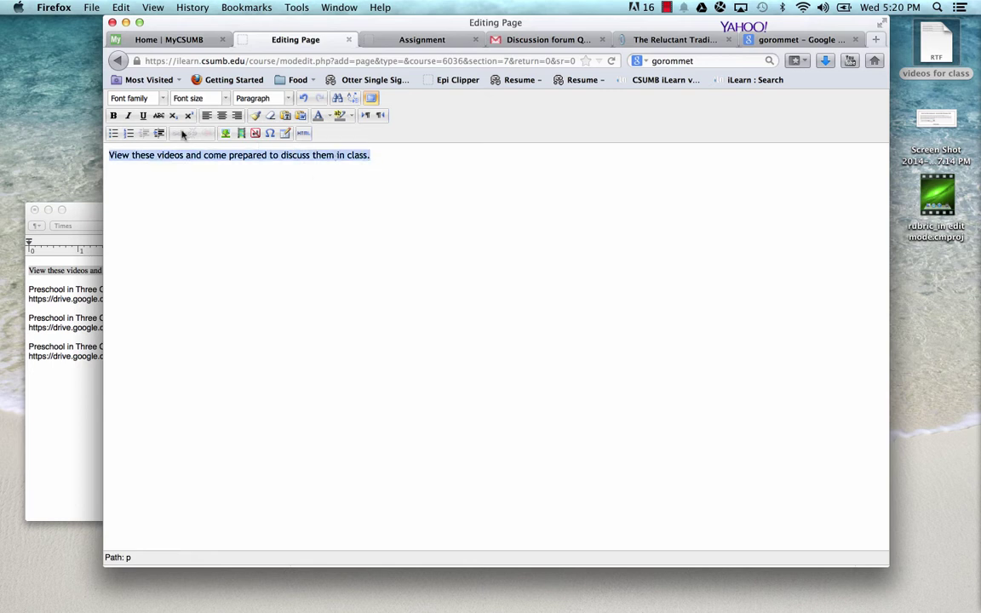
click(113, 116)
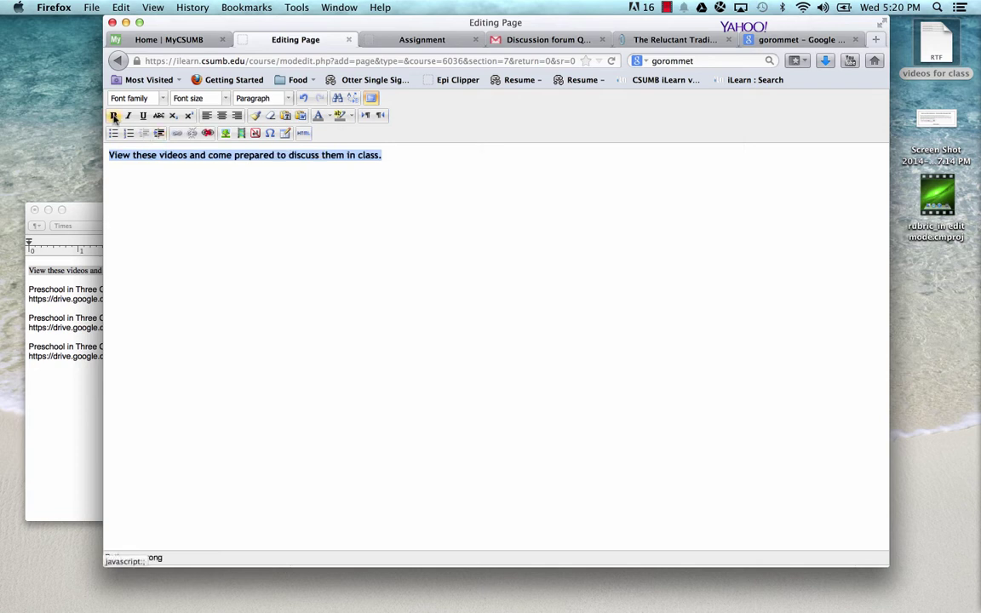
click(226, 175)
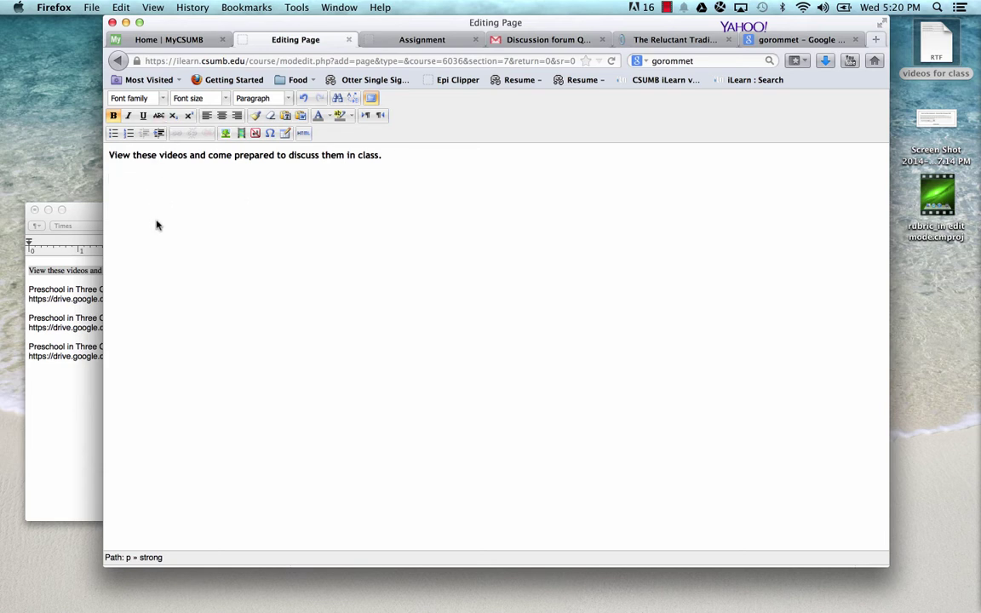
Step: Copy the title "Preschool in Three Cultures (pt 1/11)" from the TextEdit document below the bold sentence and remove its bold formatting
click(76, 218)
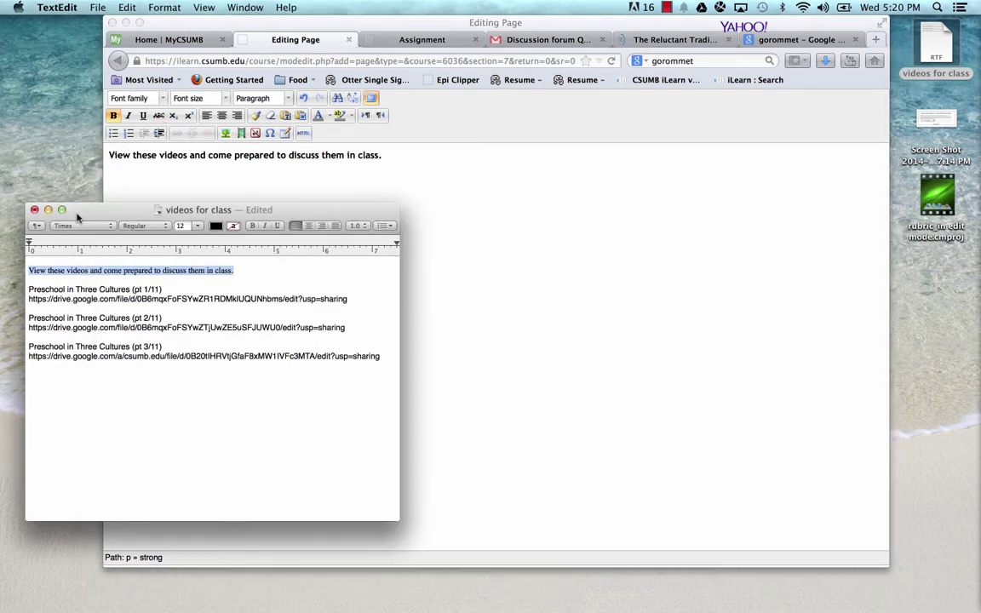
triple_click(162, 289)
click(162, 289)
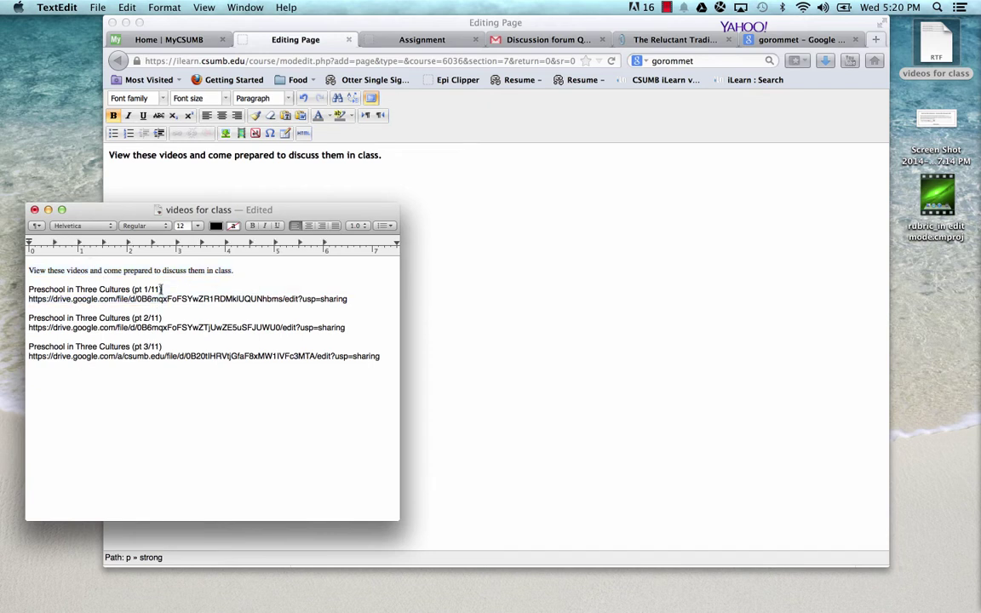
drag(162, 289, 83, 278)
drag(8, 282, 12, 287)
key(super+c)
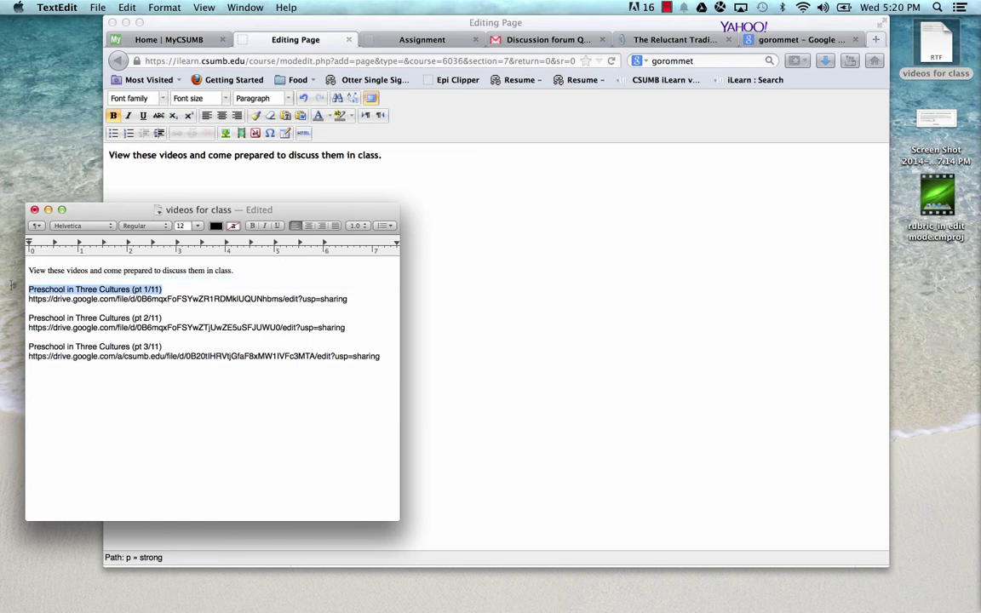
click(119, 179)
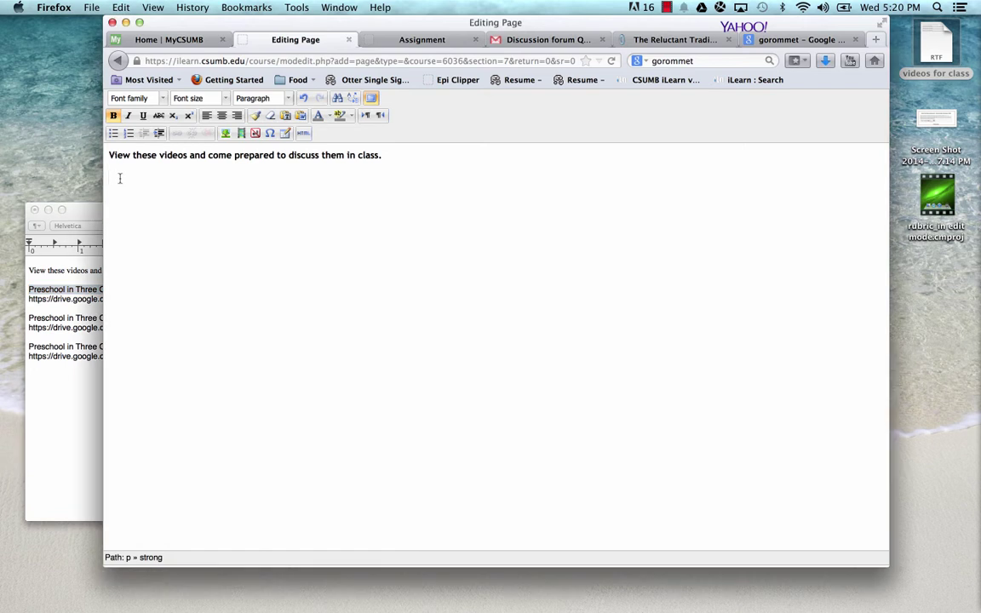
key(super+v)
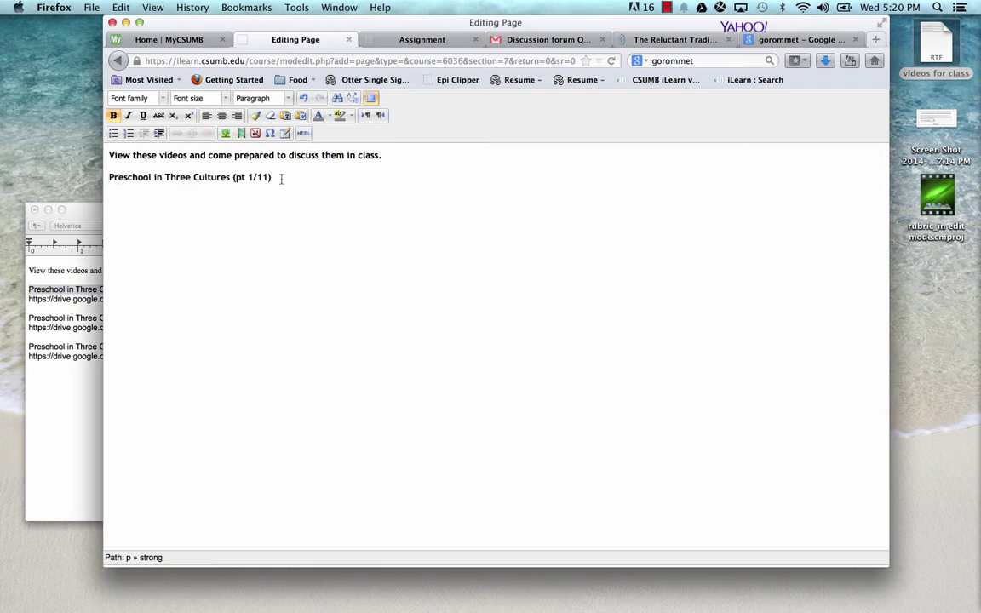
drag(281, 179, 109, 177)
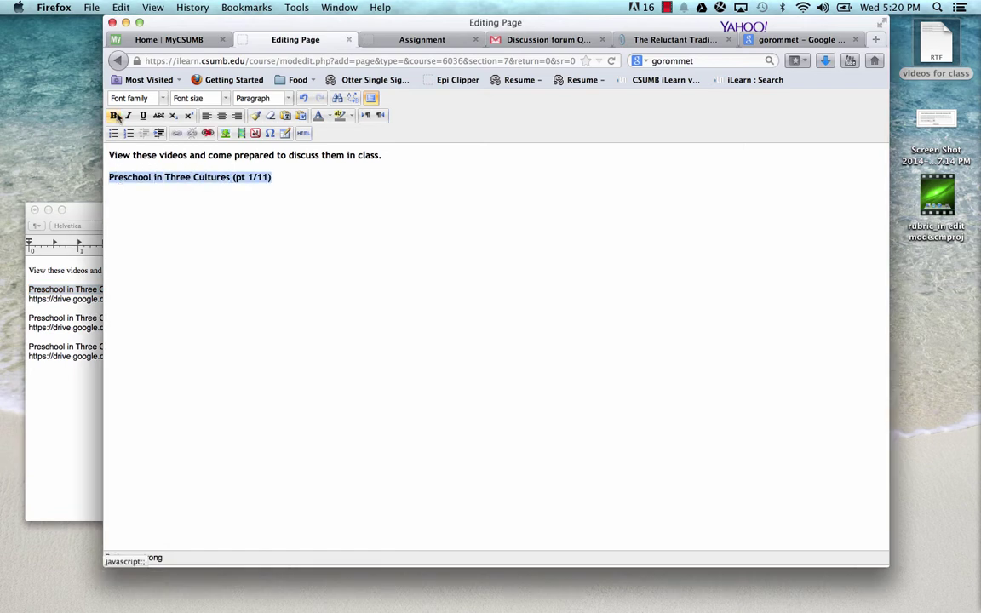
click(115, 116)
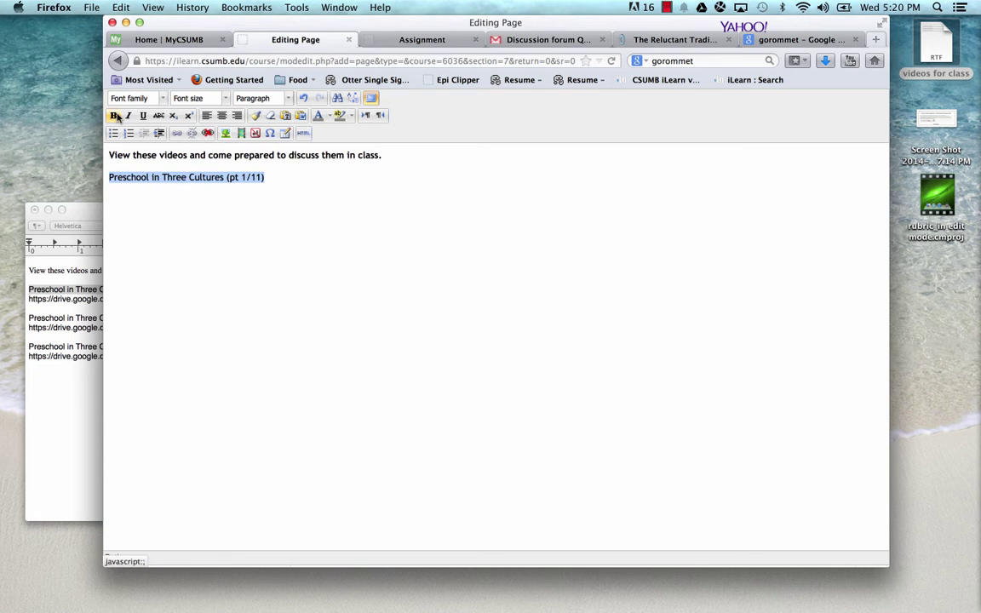
Step: Start a link on the pt 1/11 title and enter its Google Drive address copied from the TextEdit document as the link URL
click(177, 134)
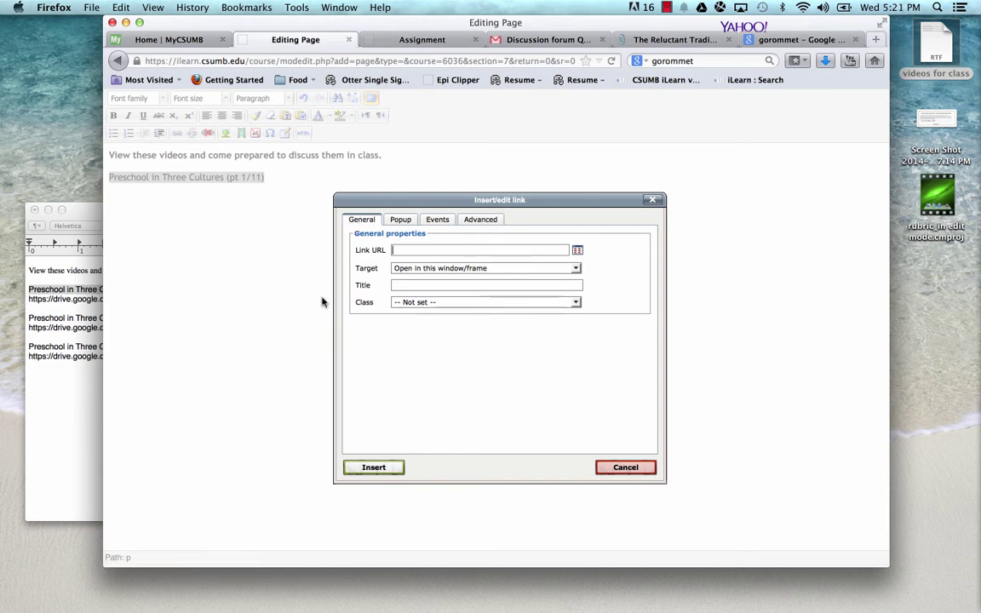
click(72, 419)
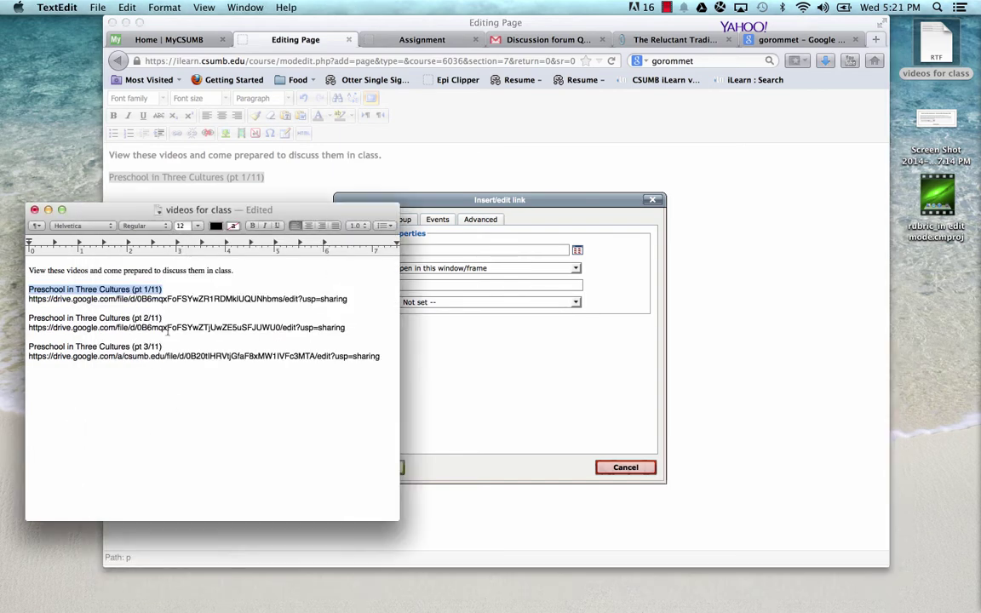
click(347, 298)
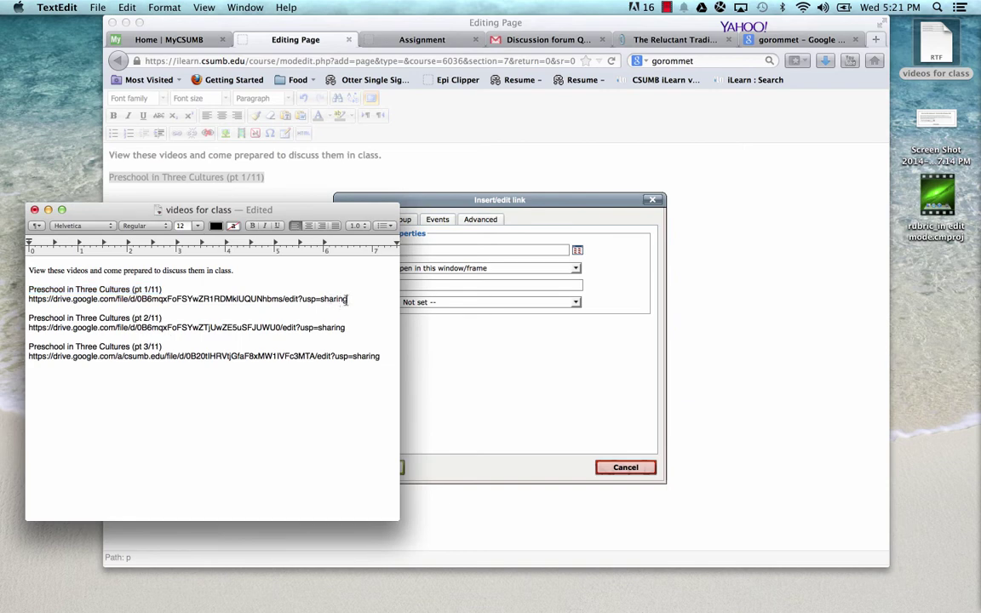
drag(347, 298, 30, 296)
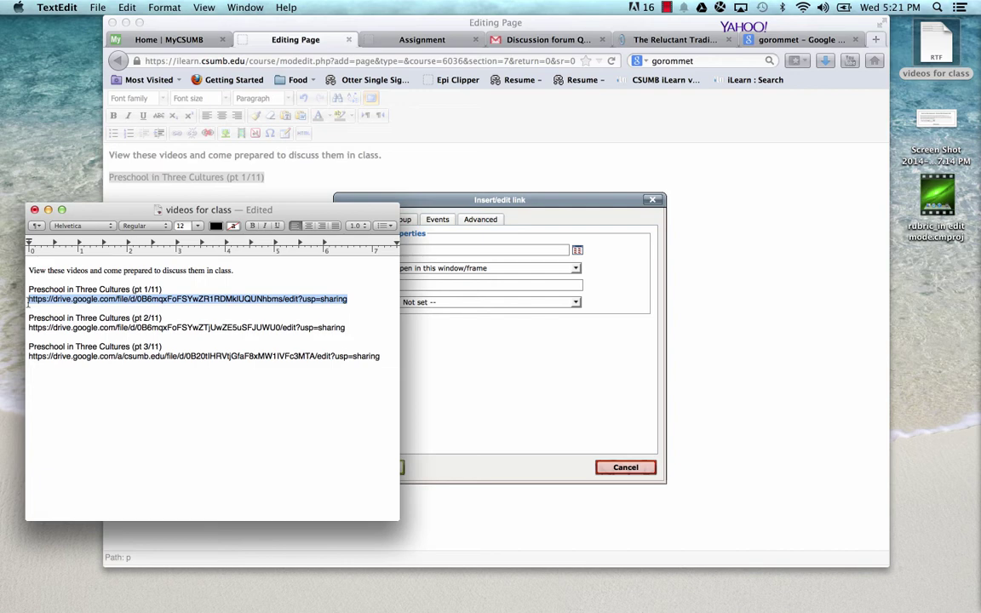
key(super+c)
click(443, 249)
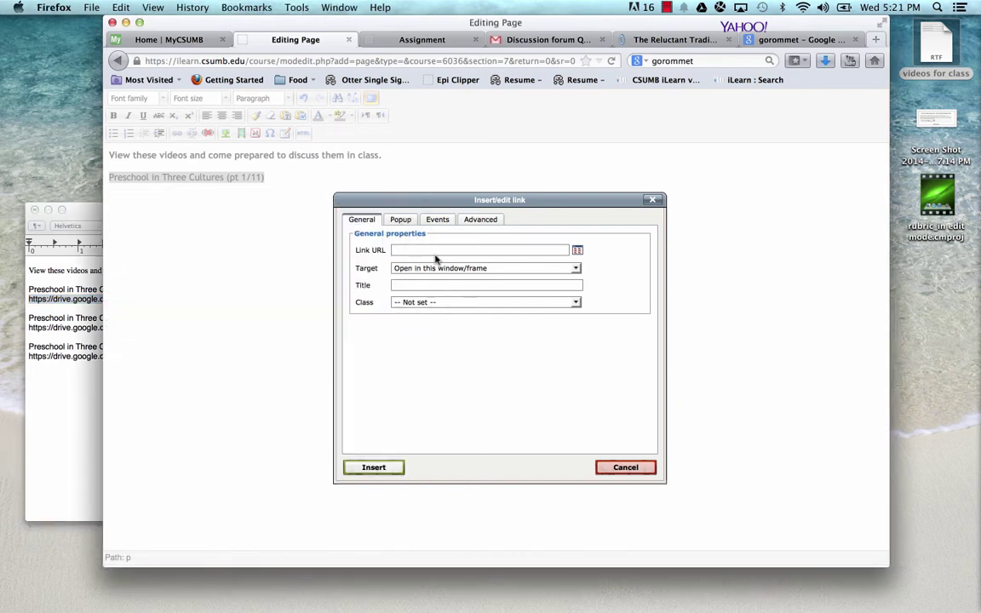
key(super+v)
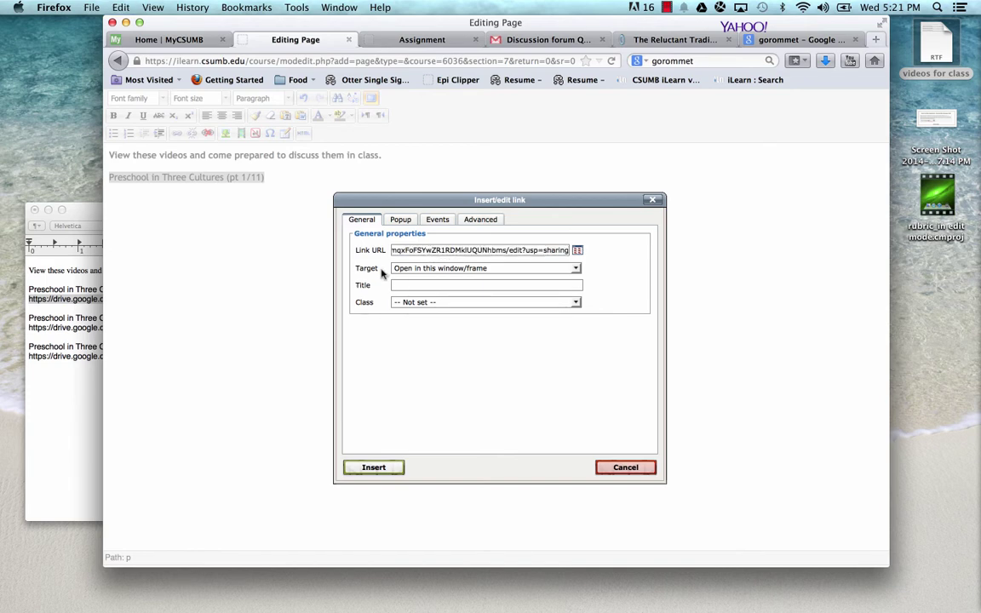
Step: Set the link's target to "Open in new window (_blank)" and insert the link on the pt 1/11 title
click(569, 270)
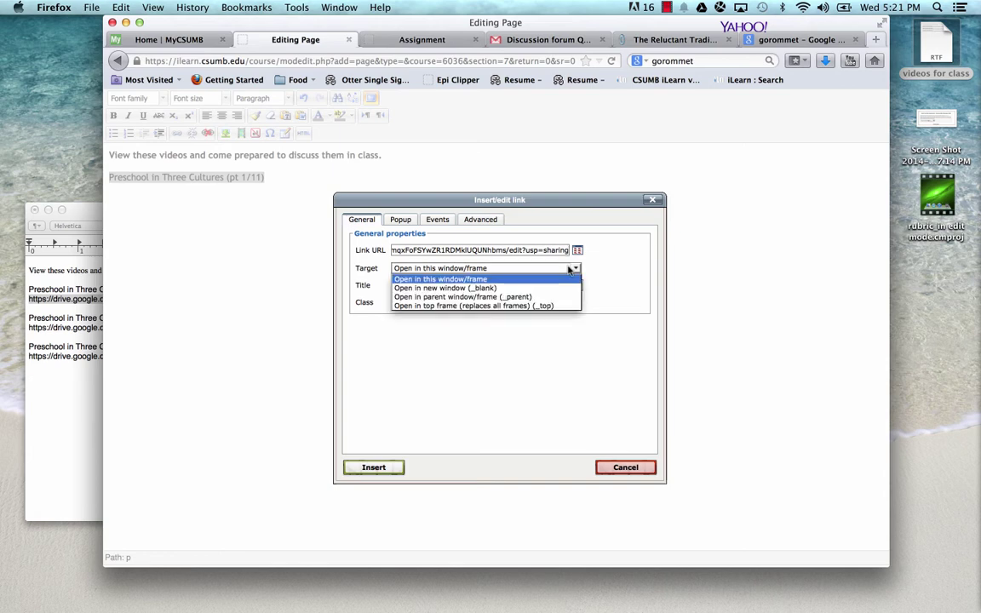
click(569, 269)
click(569, 270)
click(568, 270)
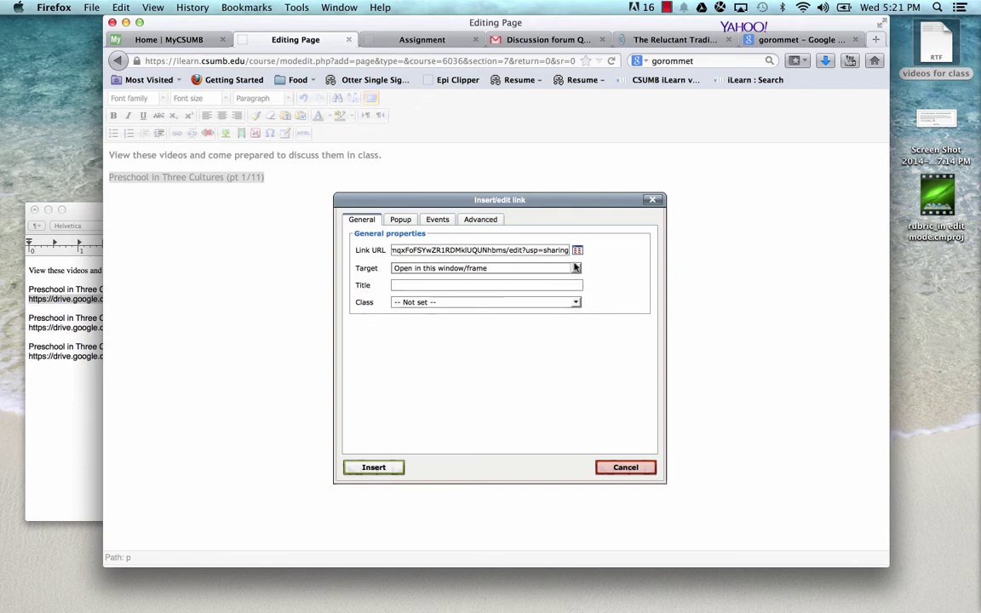
click(575, 269)
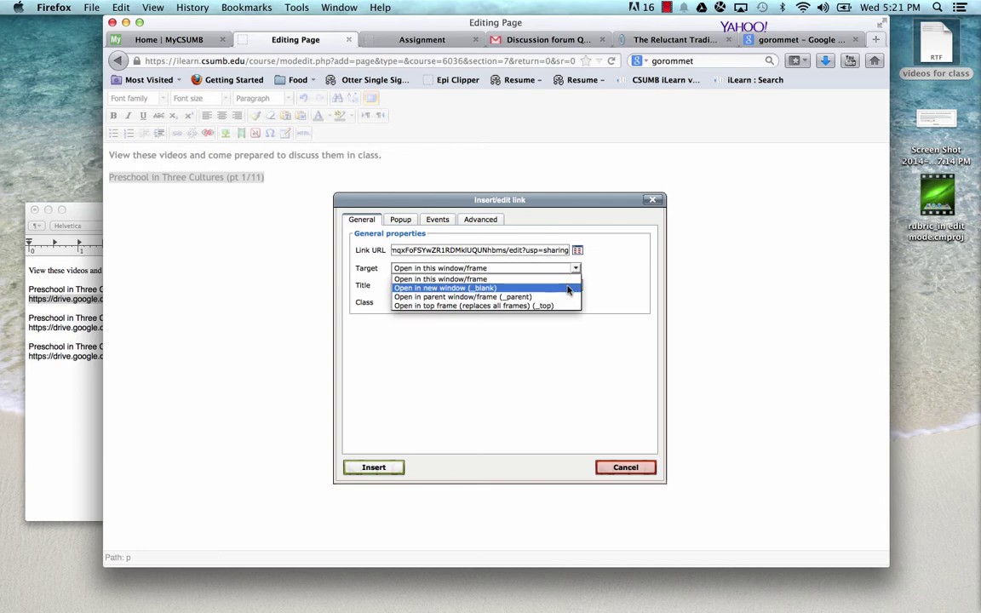
click(567, 290)
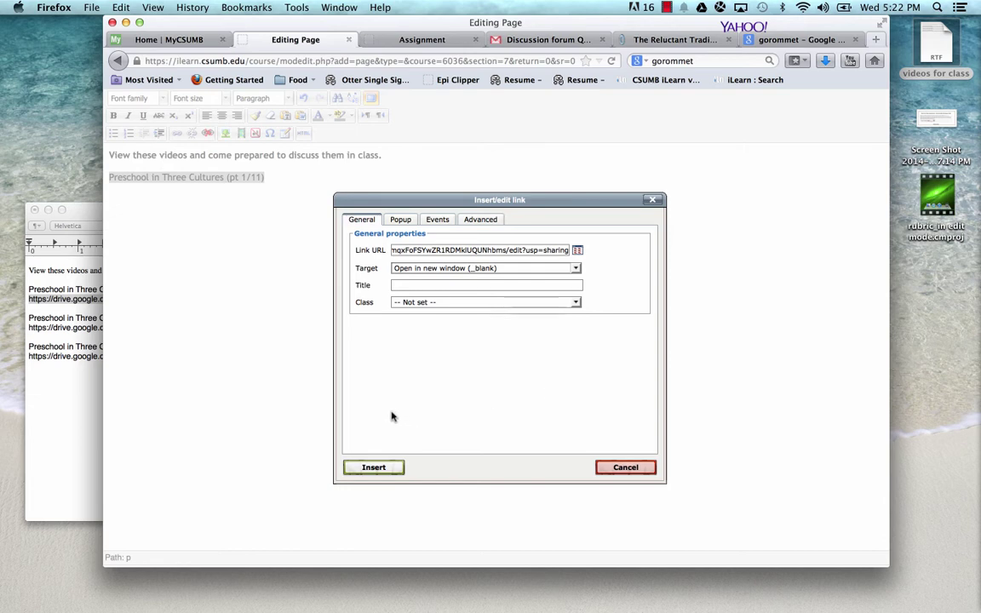
click(374, 468)
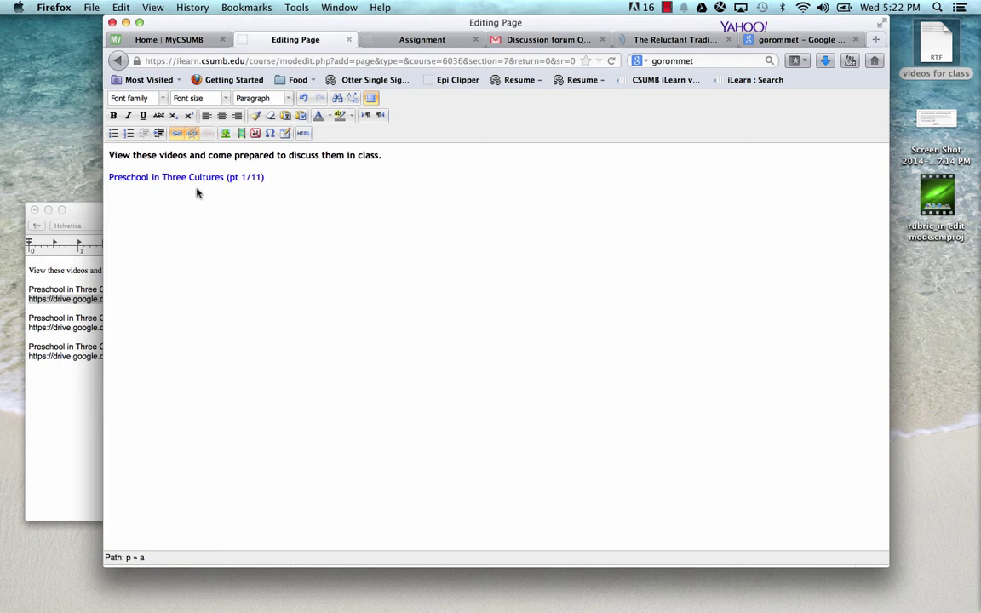
Step: Copy the title "Preschool in Three Cultures (pt 2/11)" from the TextEdit document into the page content, below the linked pt 1/11 title
click(78, 377)
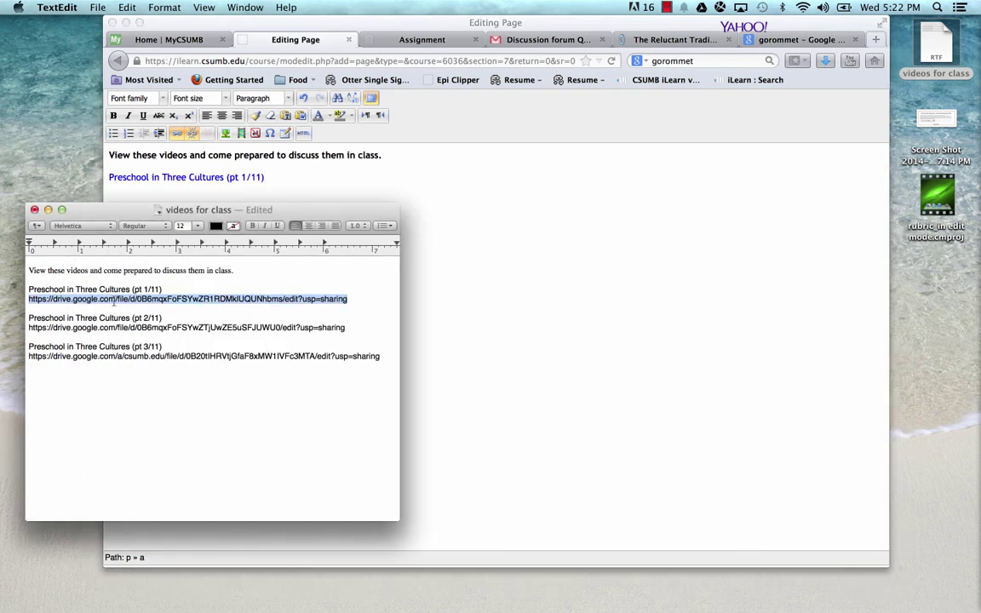
drag(162, 317, 30, 317)
key(super+c)
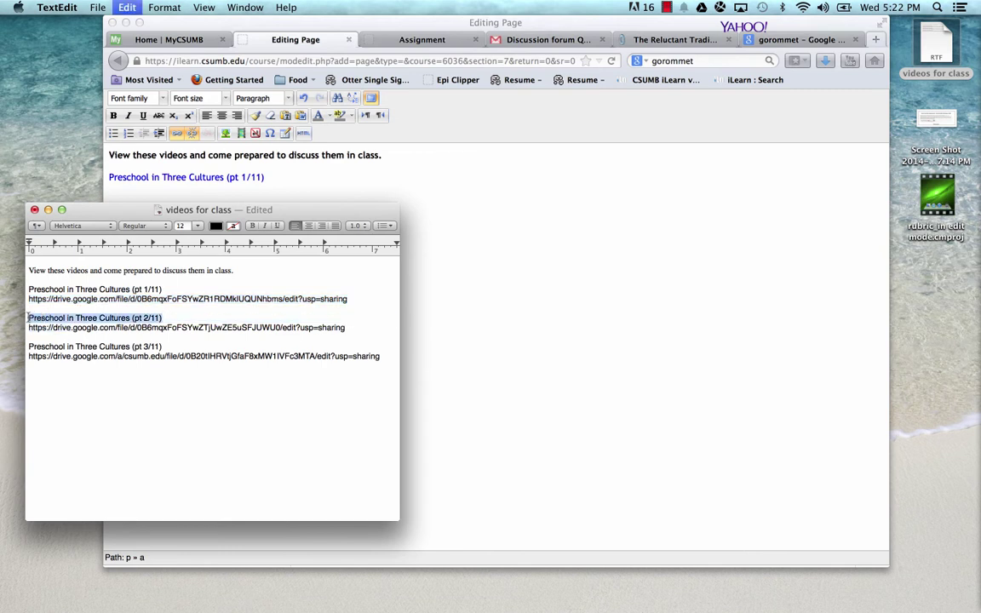
click(307, 186)
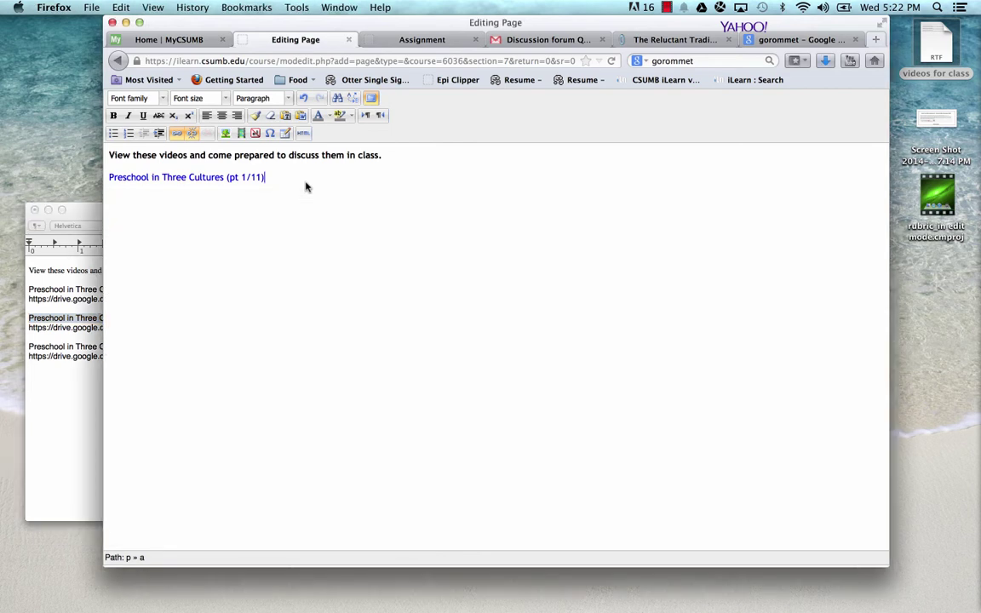
key(super+v)
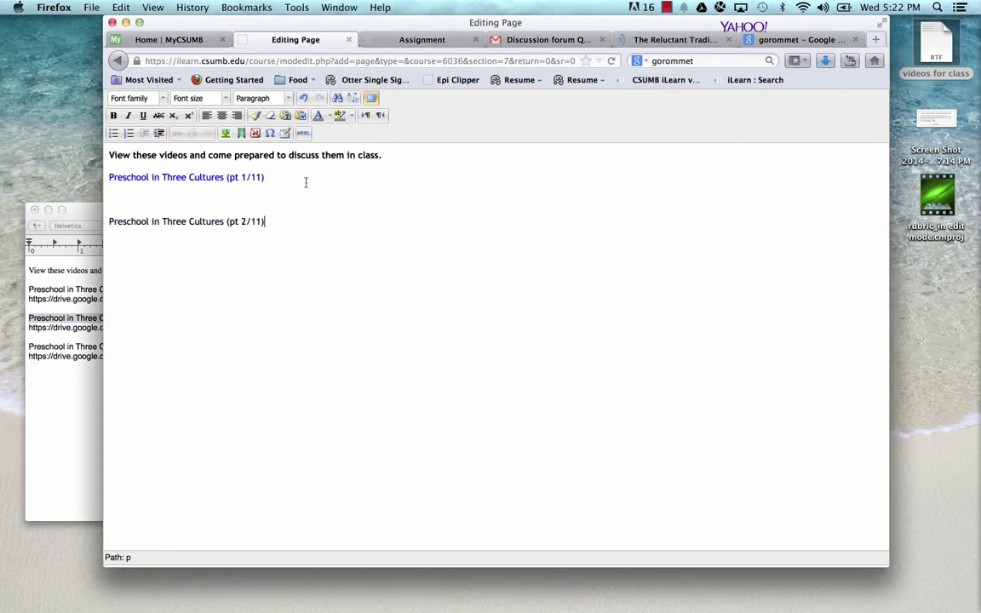
Step: Close the gap above the pt 2/11 title and start a link on it with its Google Drive address copied from the TextEdit document
key(Up)
click(61, 329)
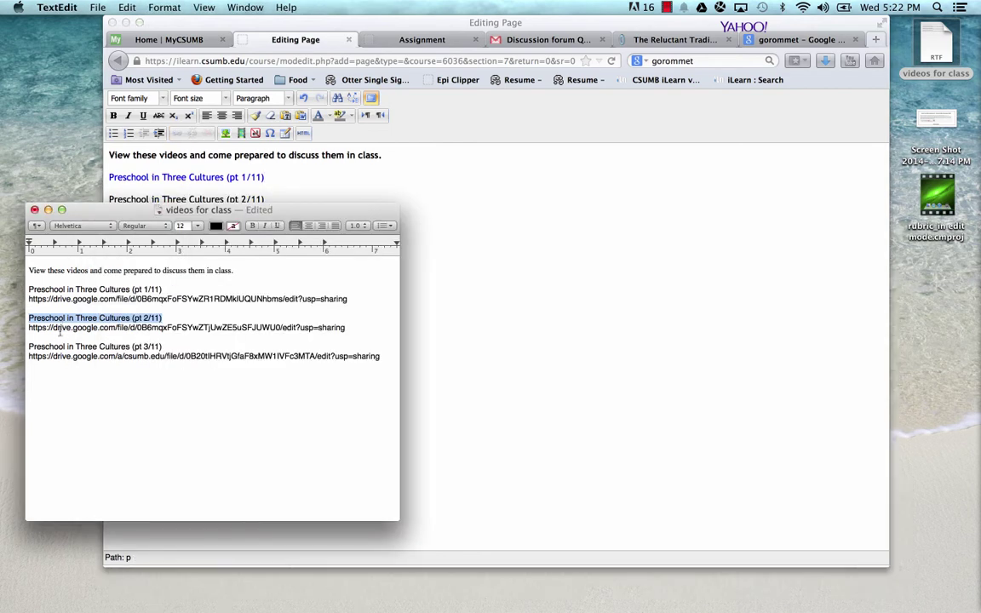
triple_click(61, 329)
click(269, 201)
drag(269, 201, 104, 199)
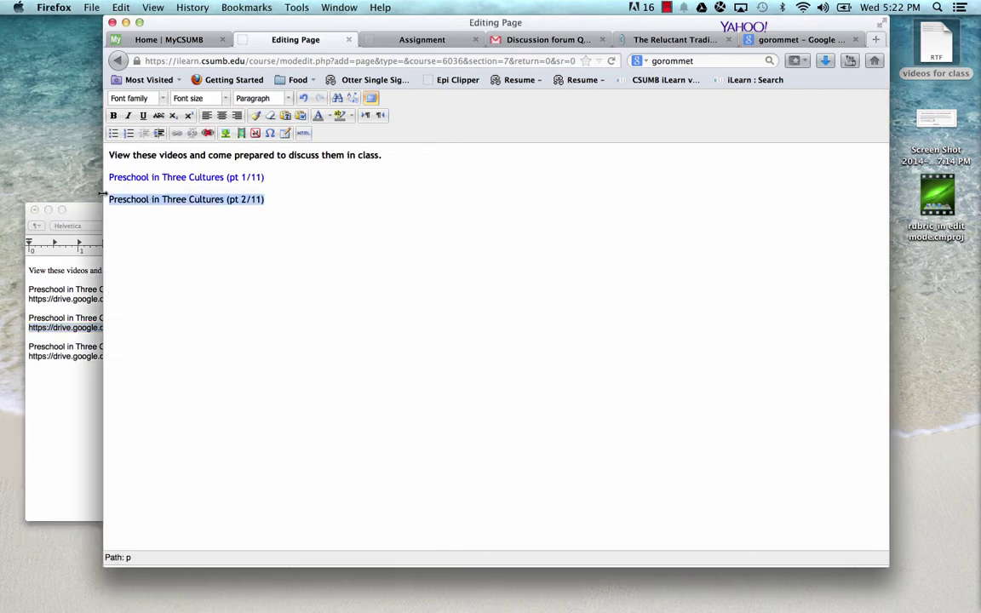
click(175, 133)
key(super+v)
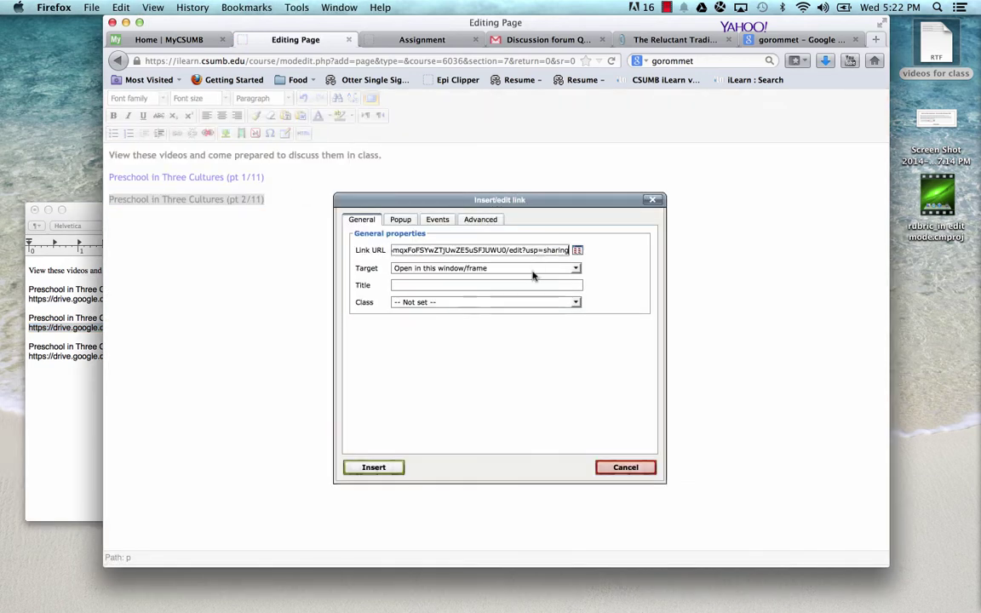
Step: Set the pt 2/11 link's target to "Open in new window (_blank)" and insert the link
click(532, 269)
click(525, 288)
click(373, 467)
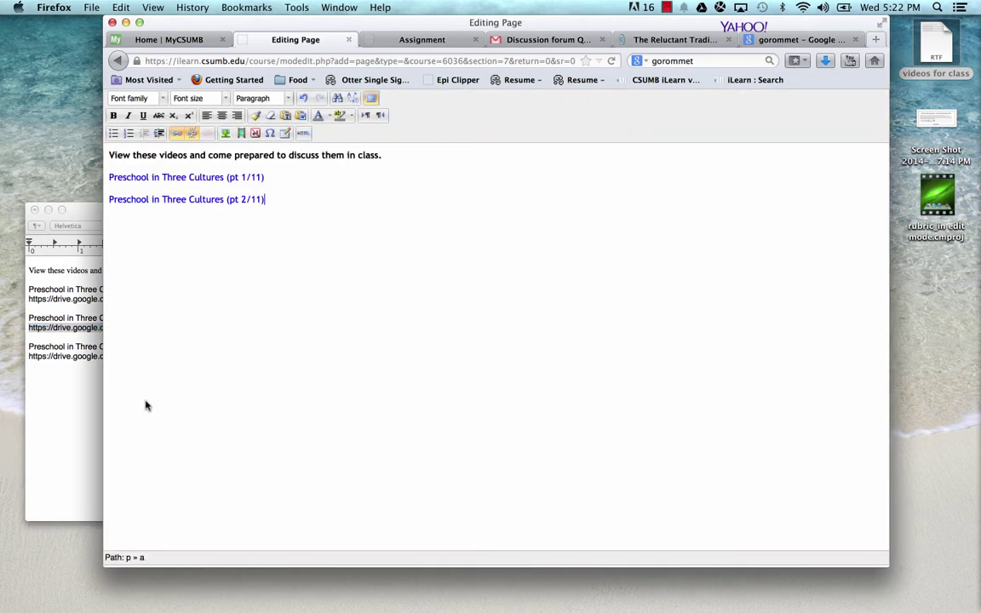
Step: Copy the title "Preschool in Three Cultures (pt 3/11)" from the TextEdit document into the page content, below the linked pt 2/11 title
click(68, 374)
click(155, 346)
drag(155, 345, 27, 346)
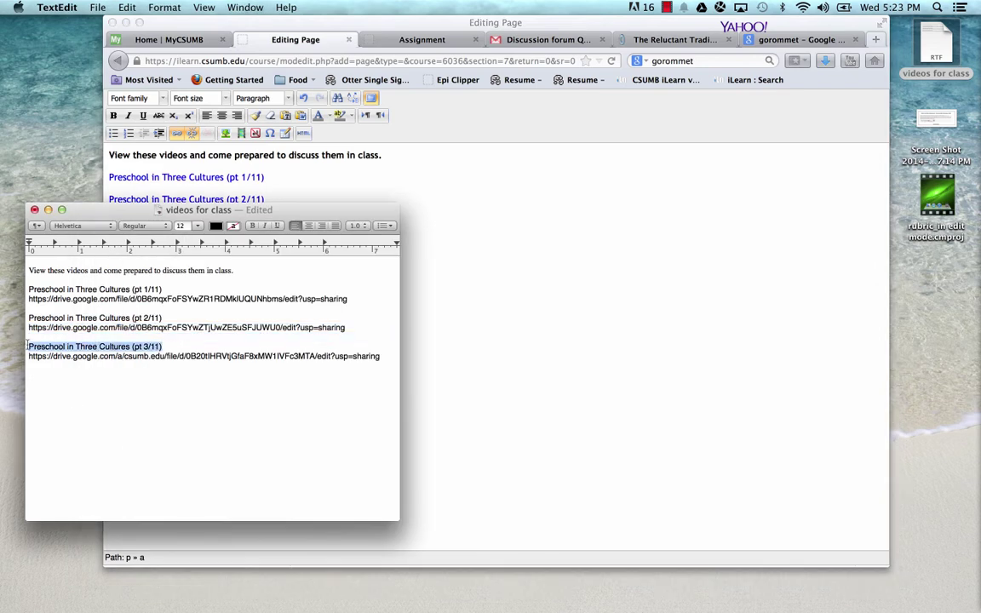
key(super+c)
click(268, 230)
key(super+v)
Step: Start a link on the pt 3/11 title and enter its Google Drive address copied from the TextEdit document as the link URL
drag(264, 223, 107, 223)
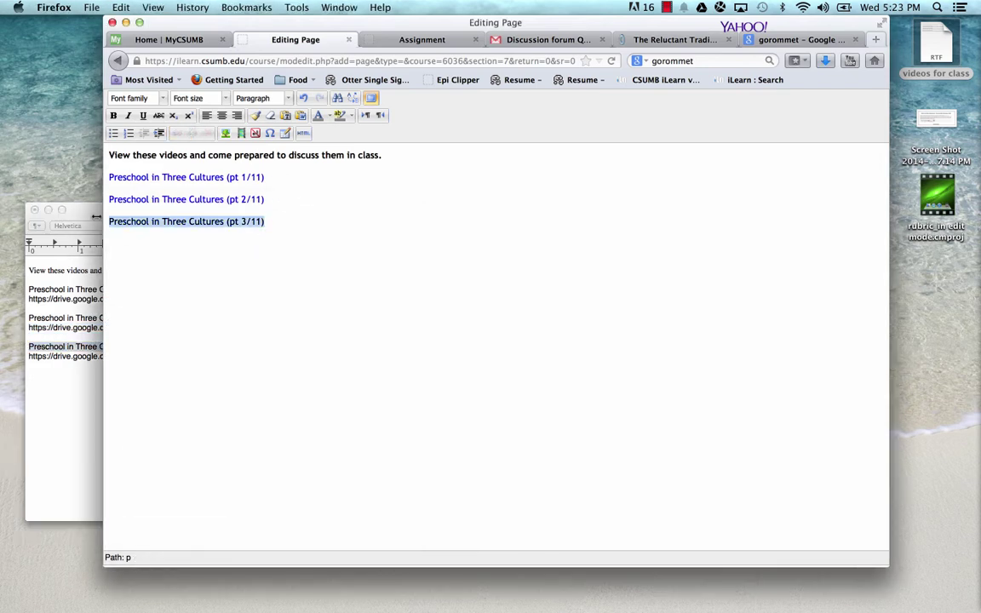
key(super+k)
click(84, 274)
triple_click(85, 357)
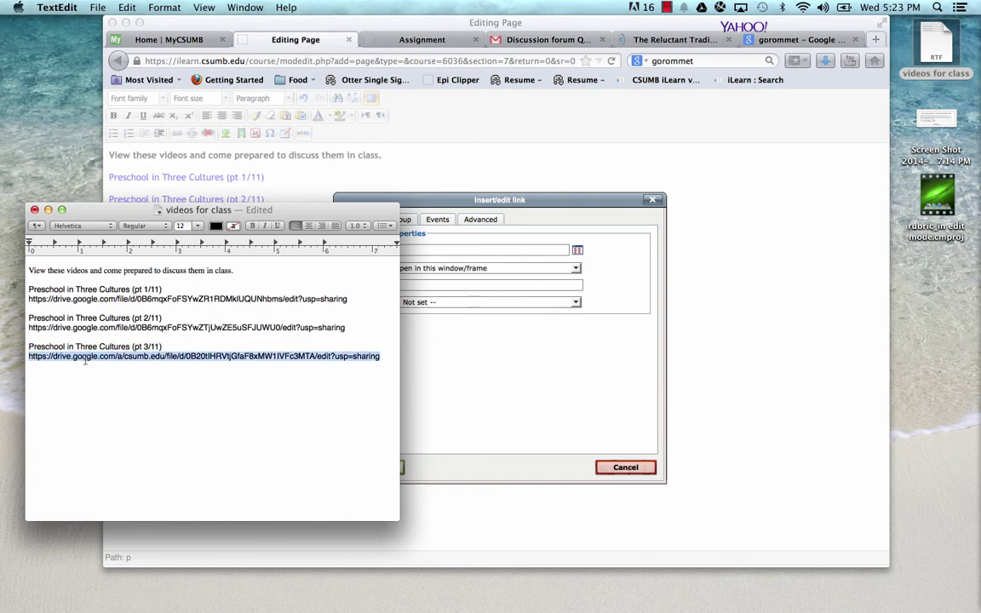
key(super+c)
click(450, 269)
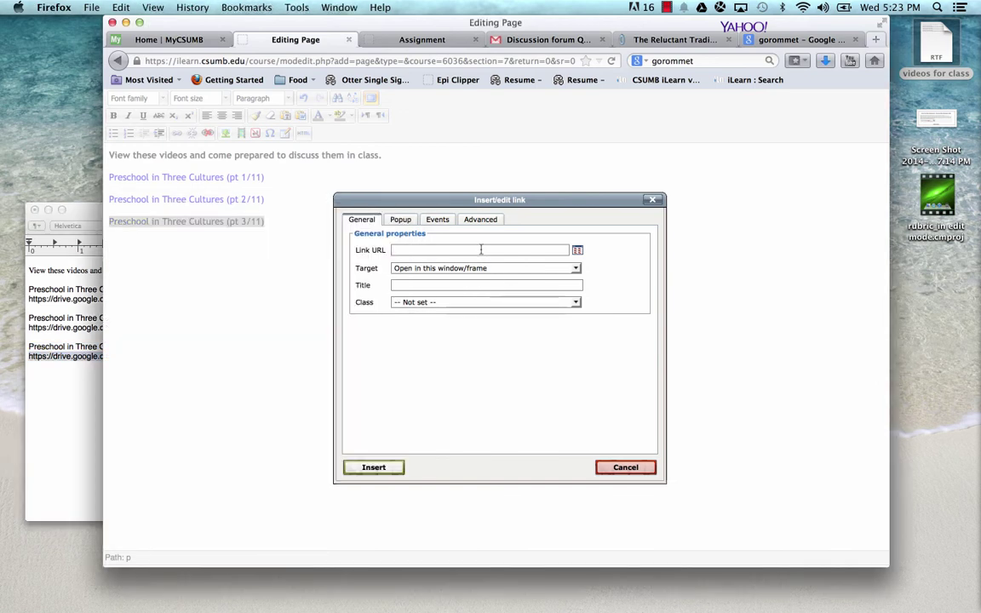
key(super+v)
Step: Set the pt 3/11 link's target to "Open in new window (_blank)" and insert the link
click(516, 269)
click(517, 287)
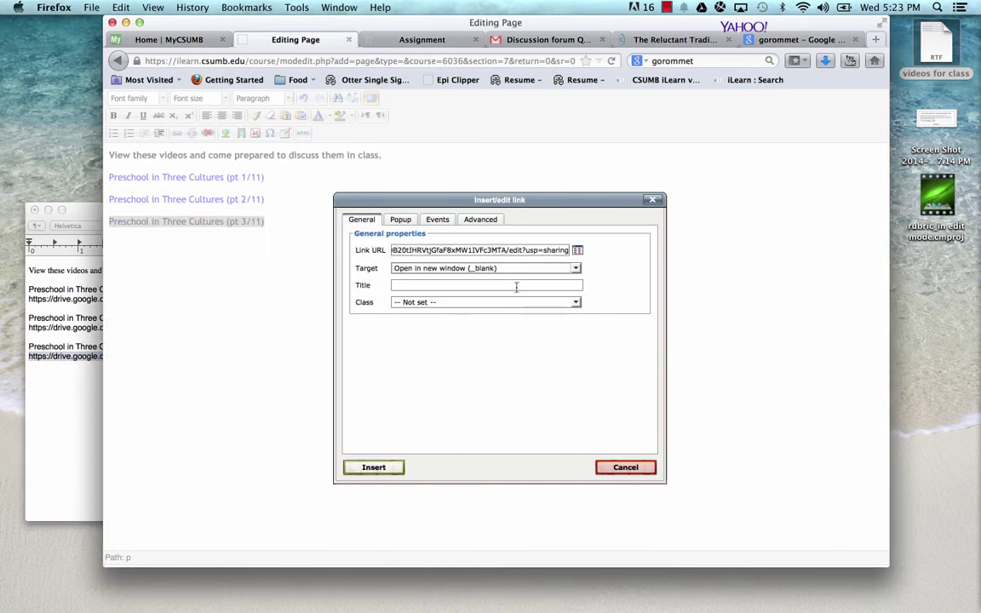
click(393, 466)
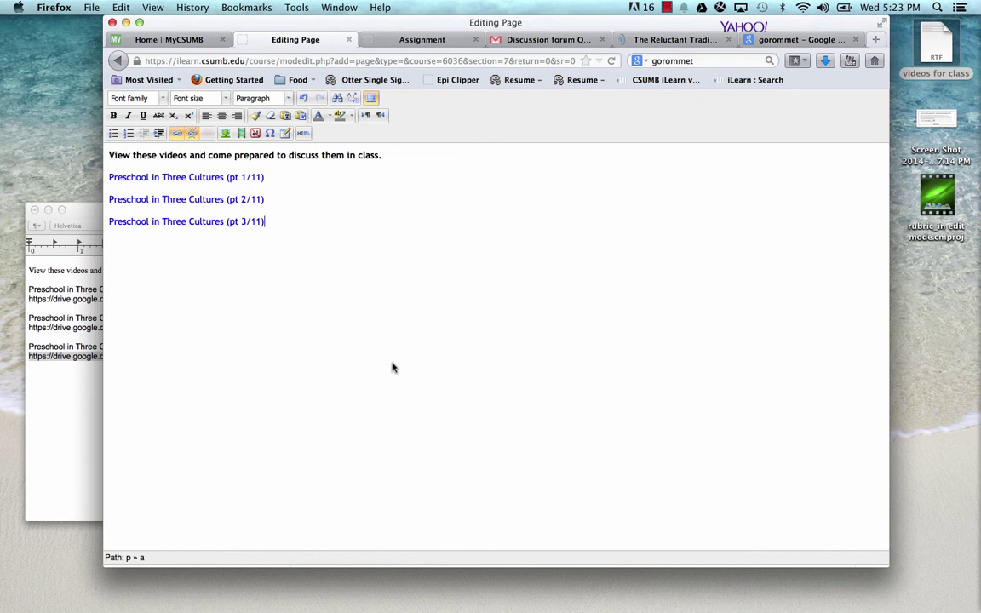
Step: Leave the full-screen editor, save the Page resource and return to the course
click(372, 99)
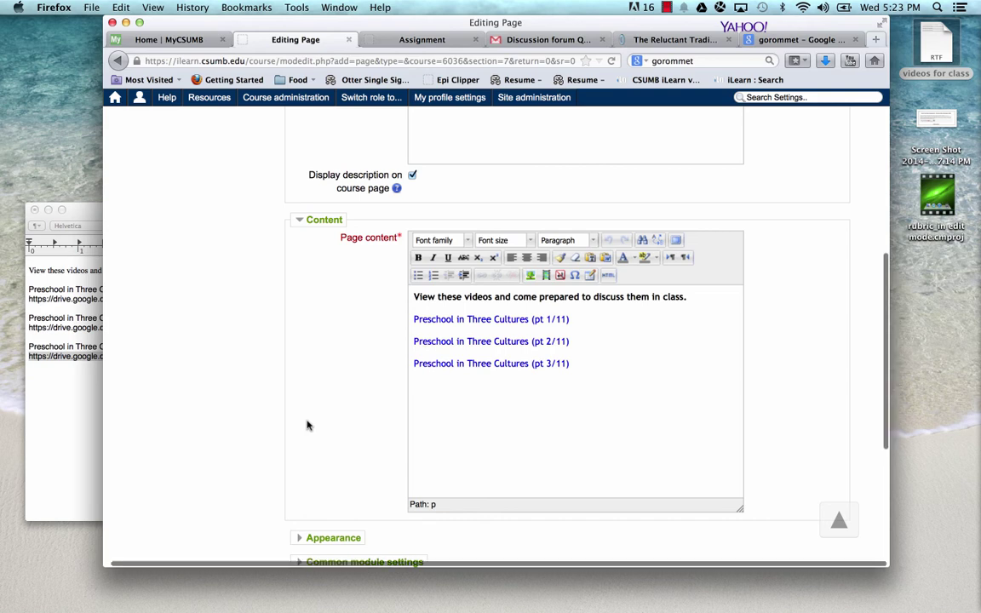
scroll(307, 422, down, 3)
scroll(307, 423, down, 2)
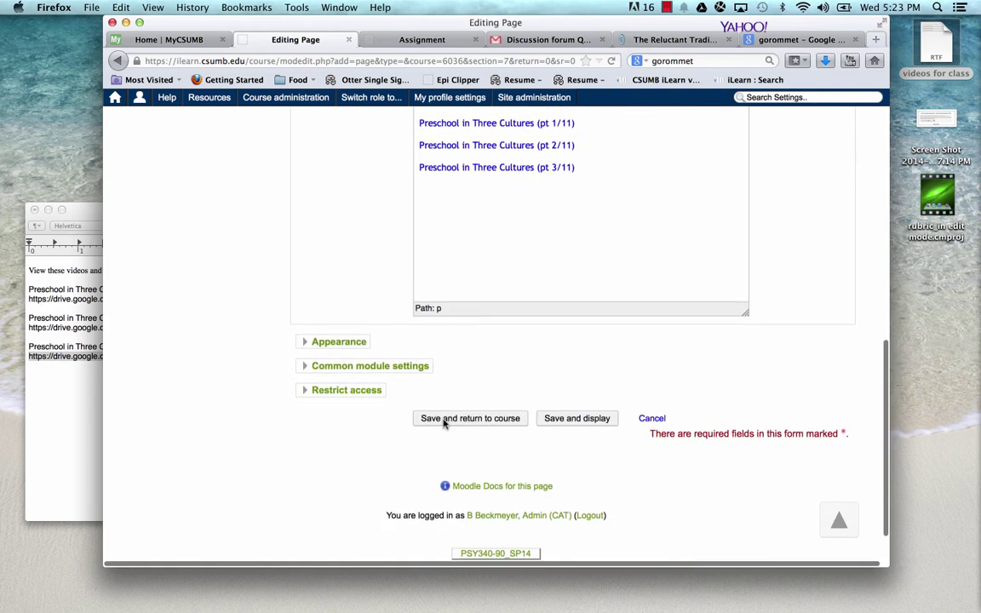
scroll(443, 423, up, 1)
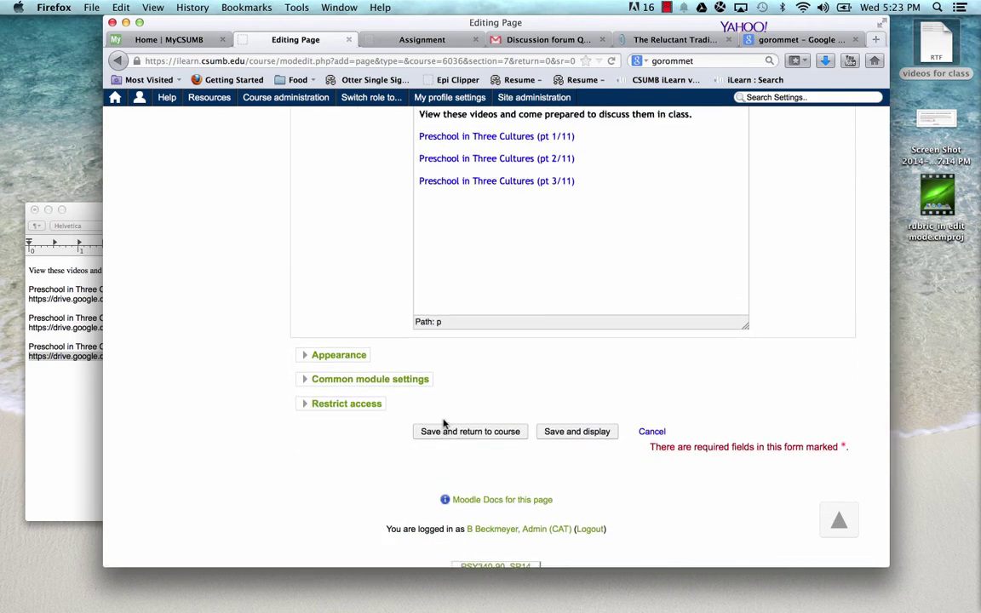
click(446, 429)
Step: Move the "Required Videos for the Week" page in Week 7 directly above the "Preschool in Three Cultures (pt 1/11)" item
scroll(445, 435, down, 1)
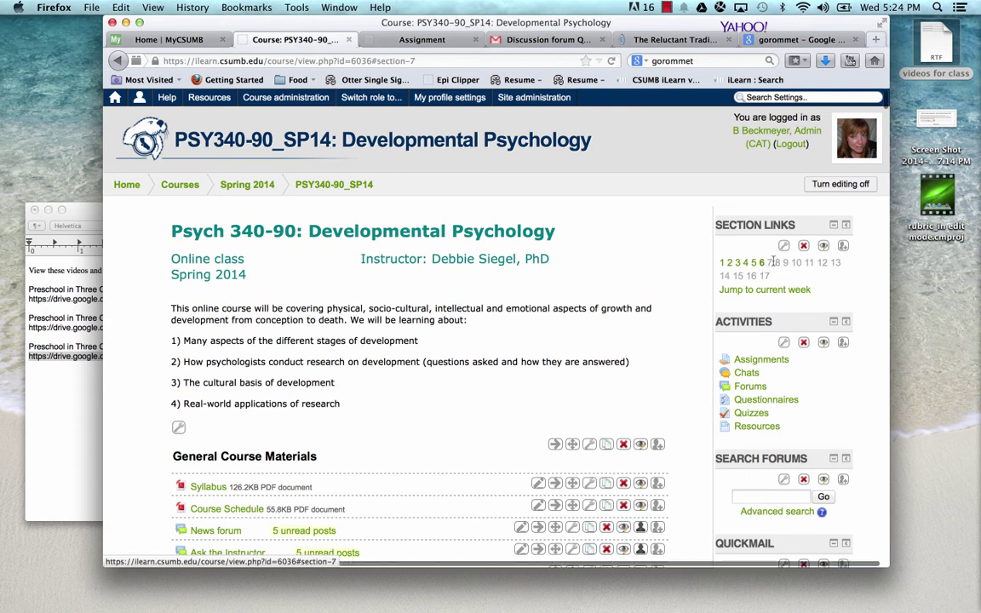
scroll(773, 264, right, 1)
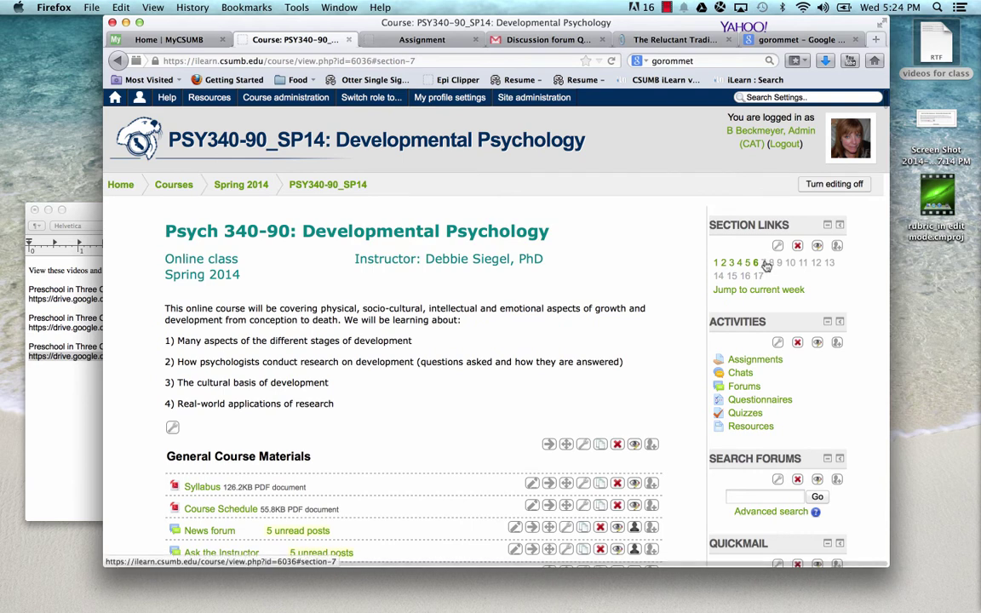
click(770, 263)
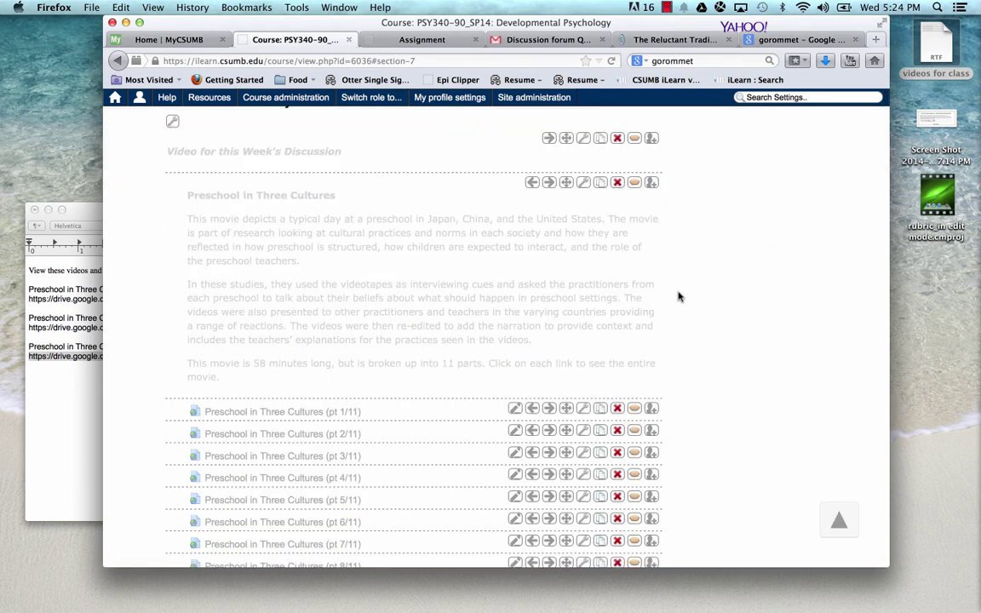
scroll(678, 296, down, 10)
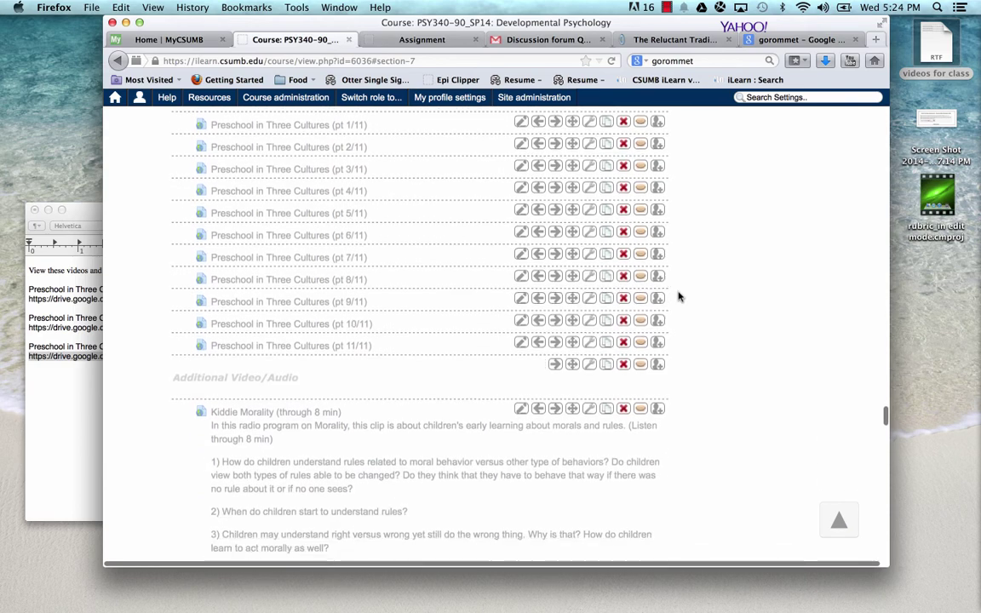
scroll(678, 296, down, 8)
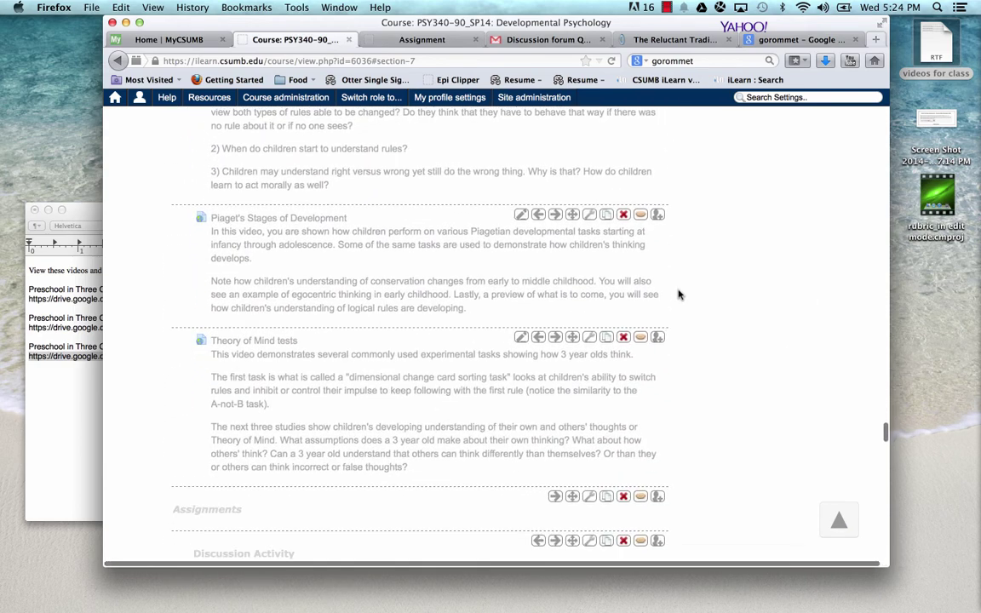
scroll(678, 291, down, 6)
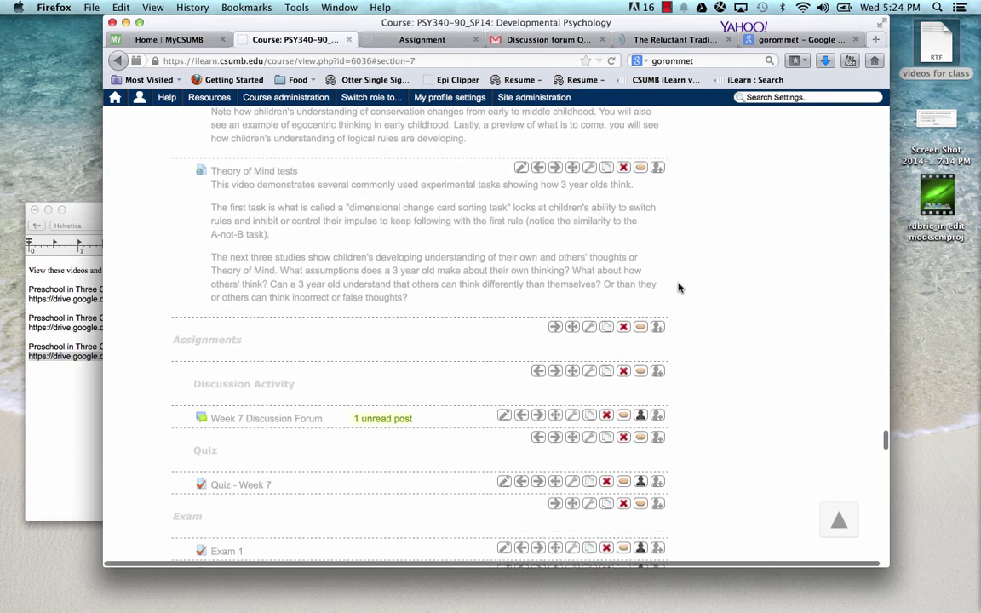
scroll(678, 287, down, 4)
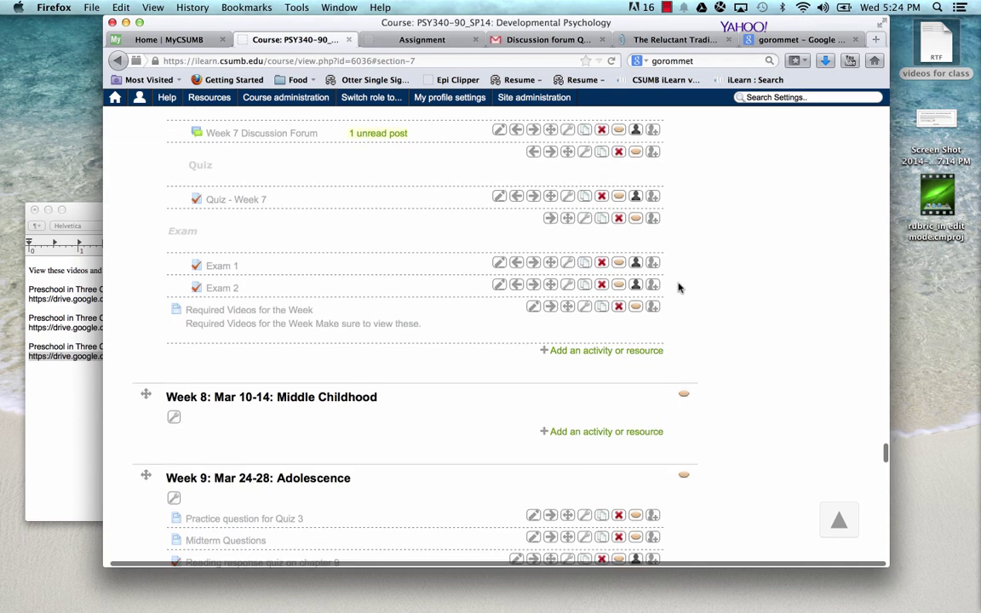
scroll(477, 311, up, 1)
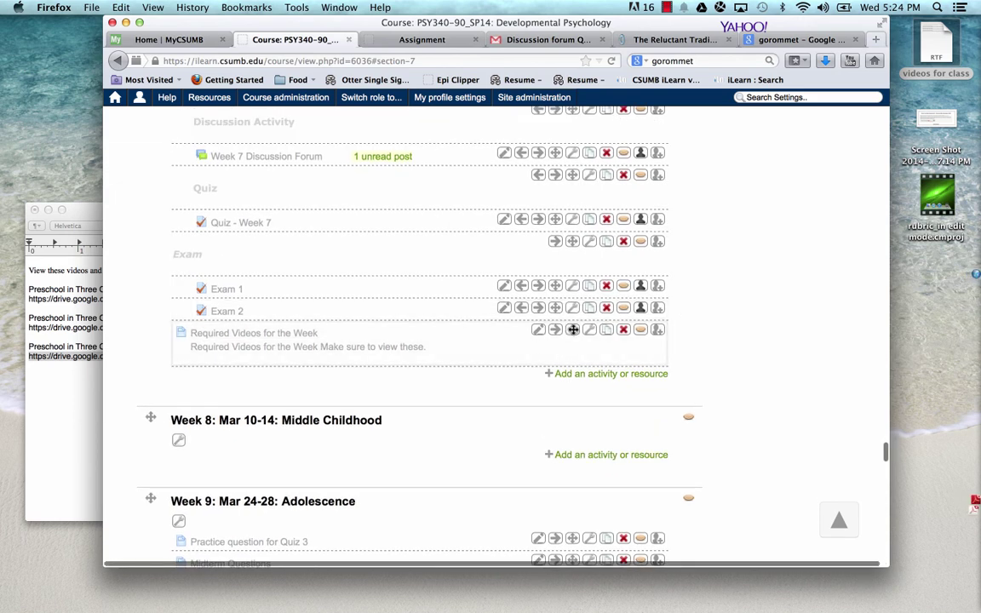
drag(572, 330, 577, 199)
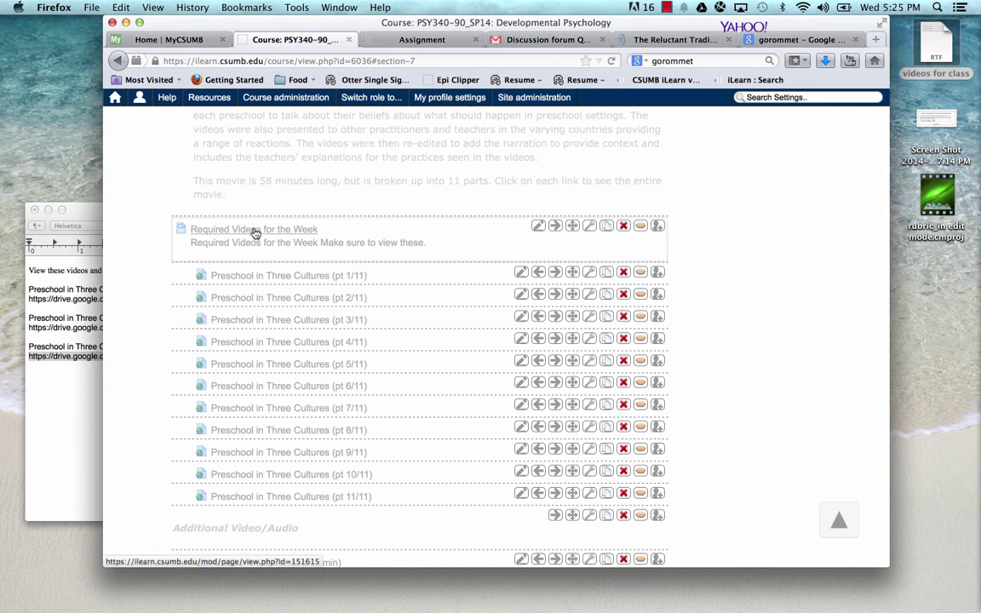
Step: Open the "Required Videos for the Week" page to check its instruction and list of linked video titles
click(254, 232)
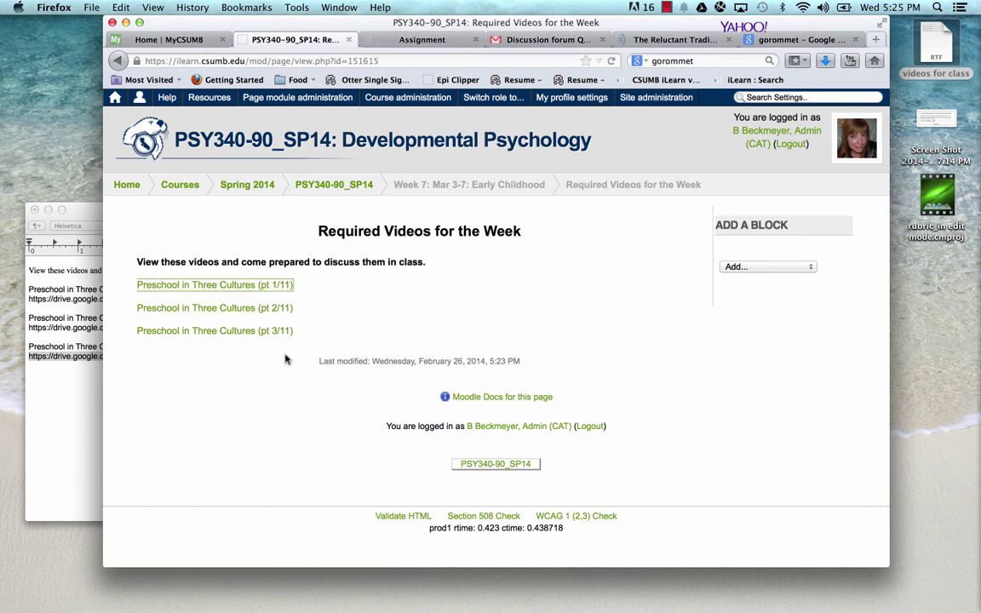
scroll(283, 360, right, 1)
click(331, 314)
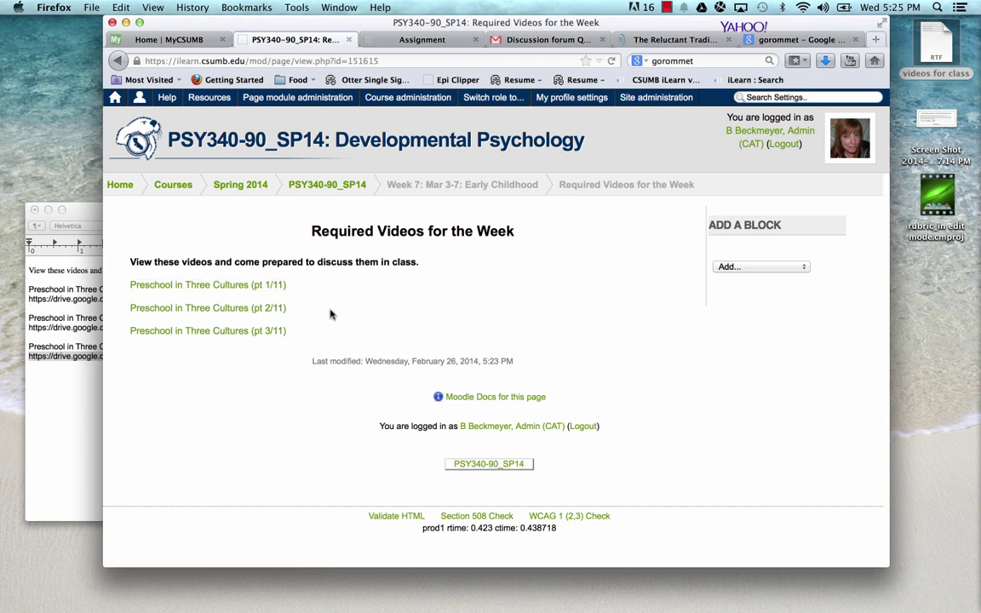